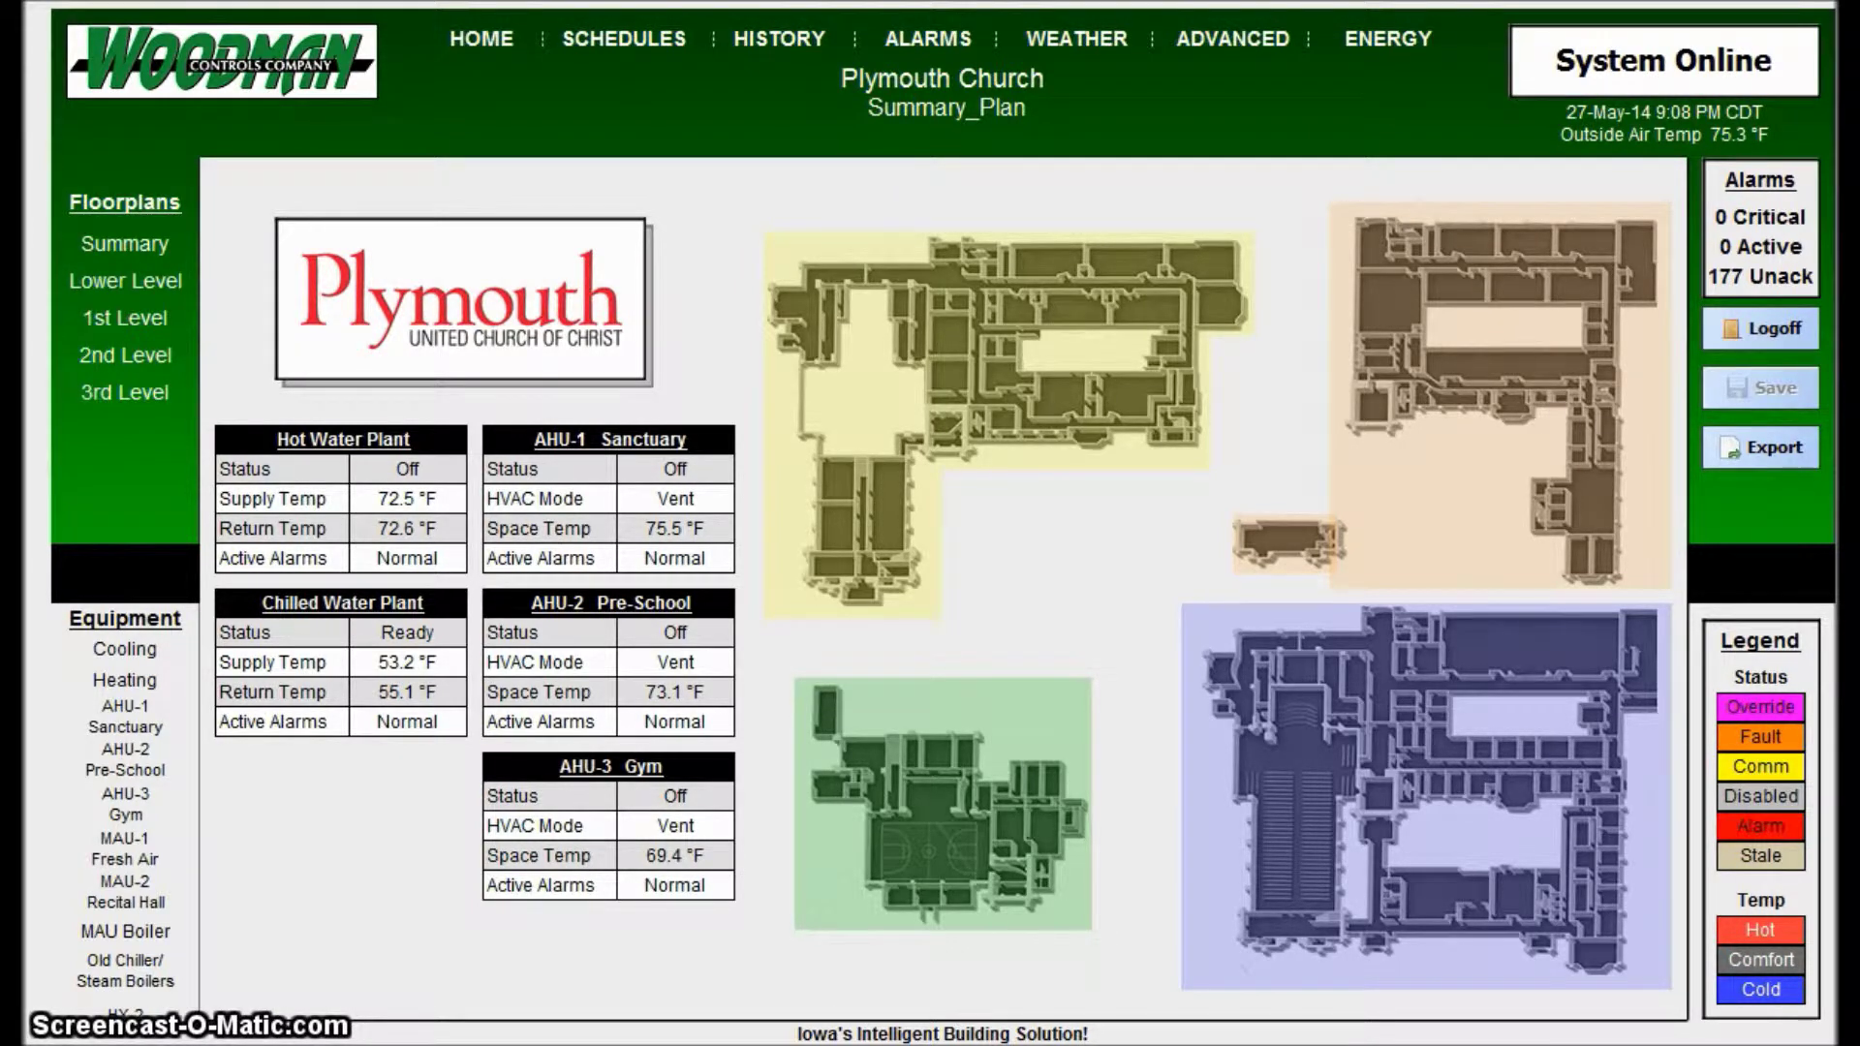
Start a history chart titled 'Zone Temp Compare' covering the Last 7 Days.
click(785, 41)
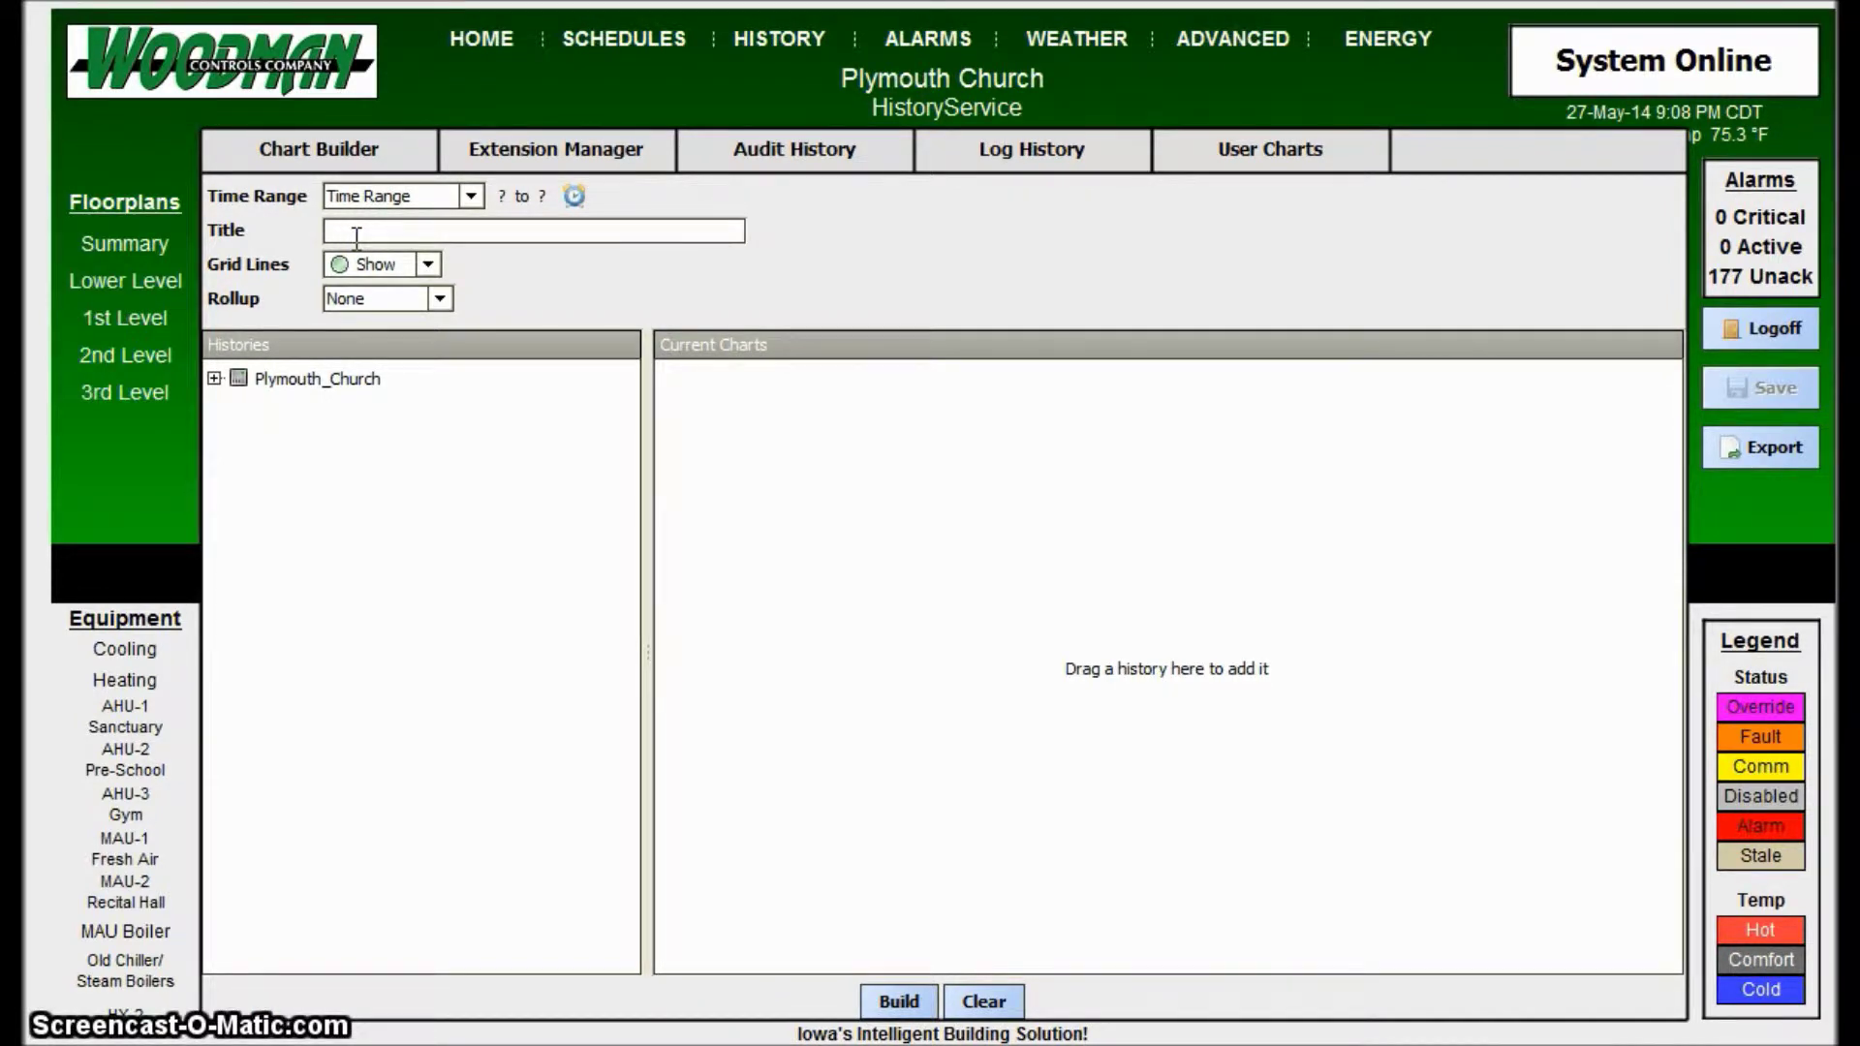
text(Zone )
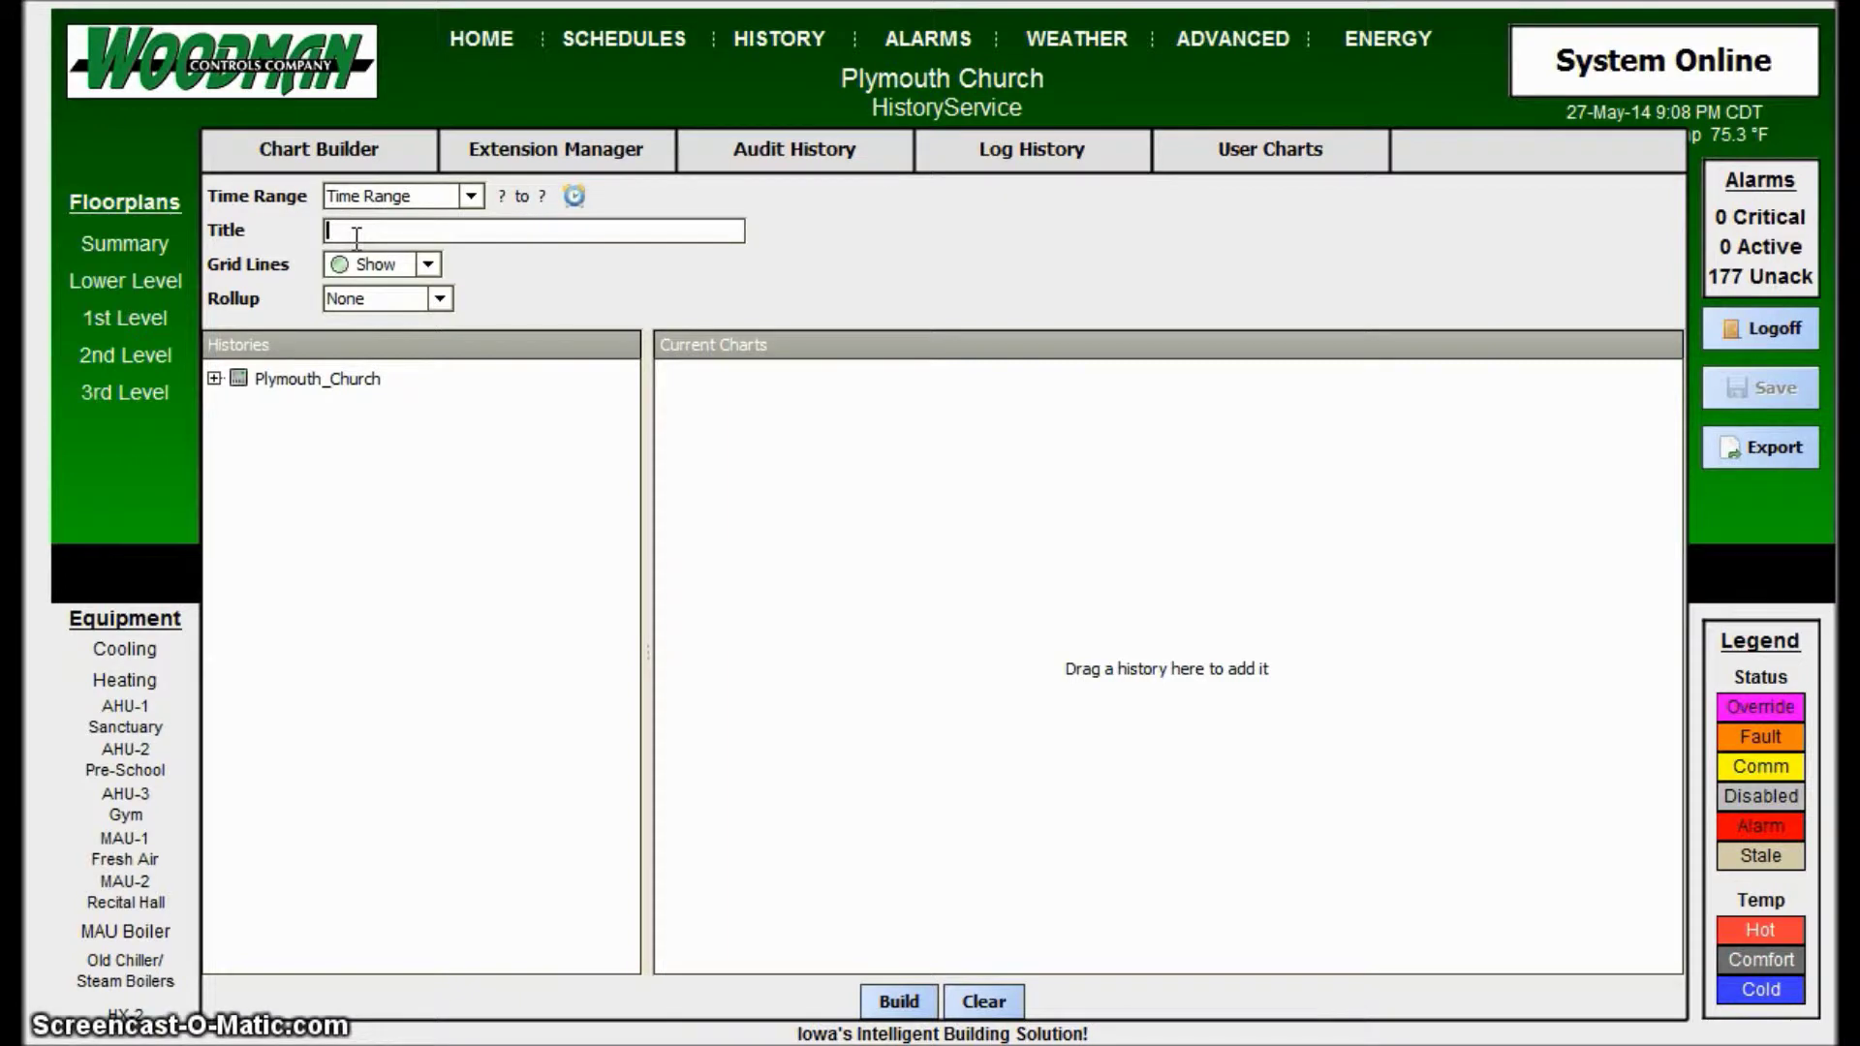
text(Tem)
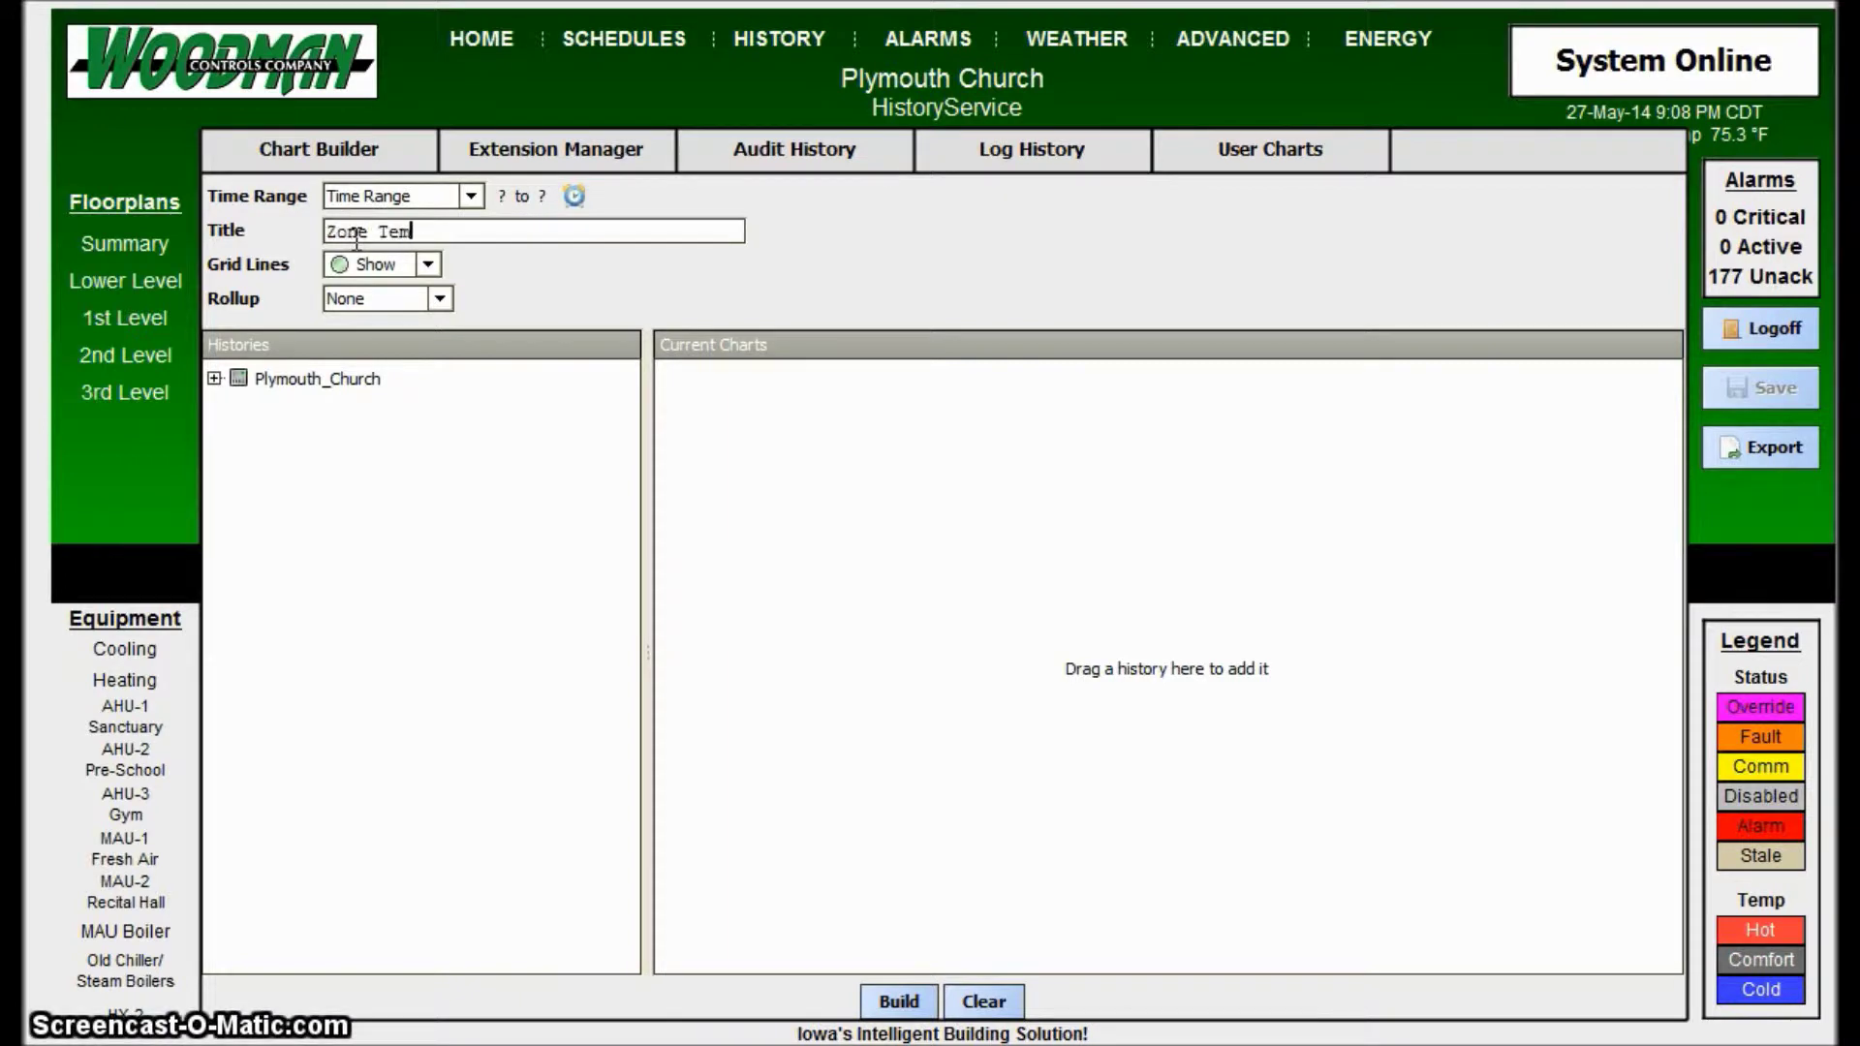
text(p Compare)
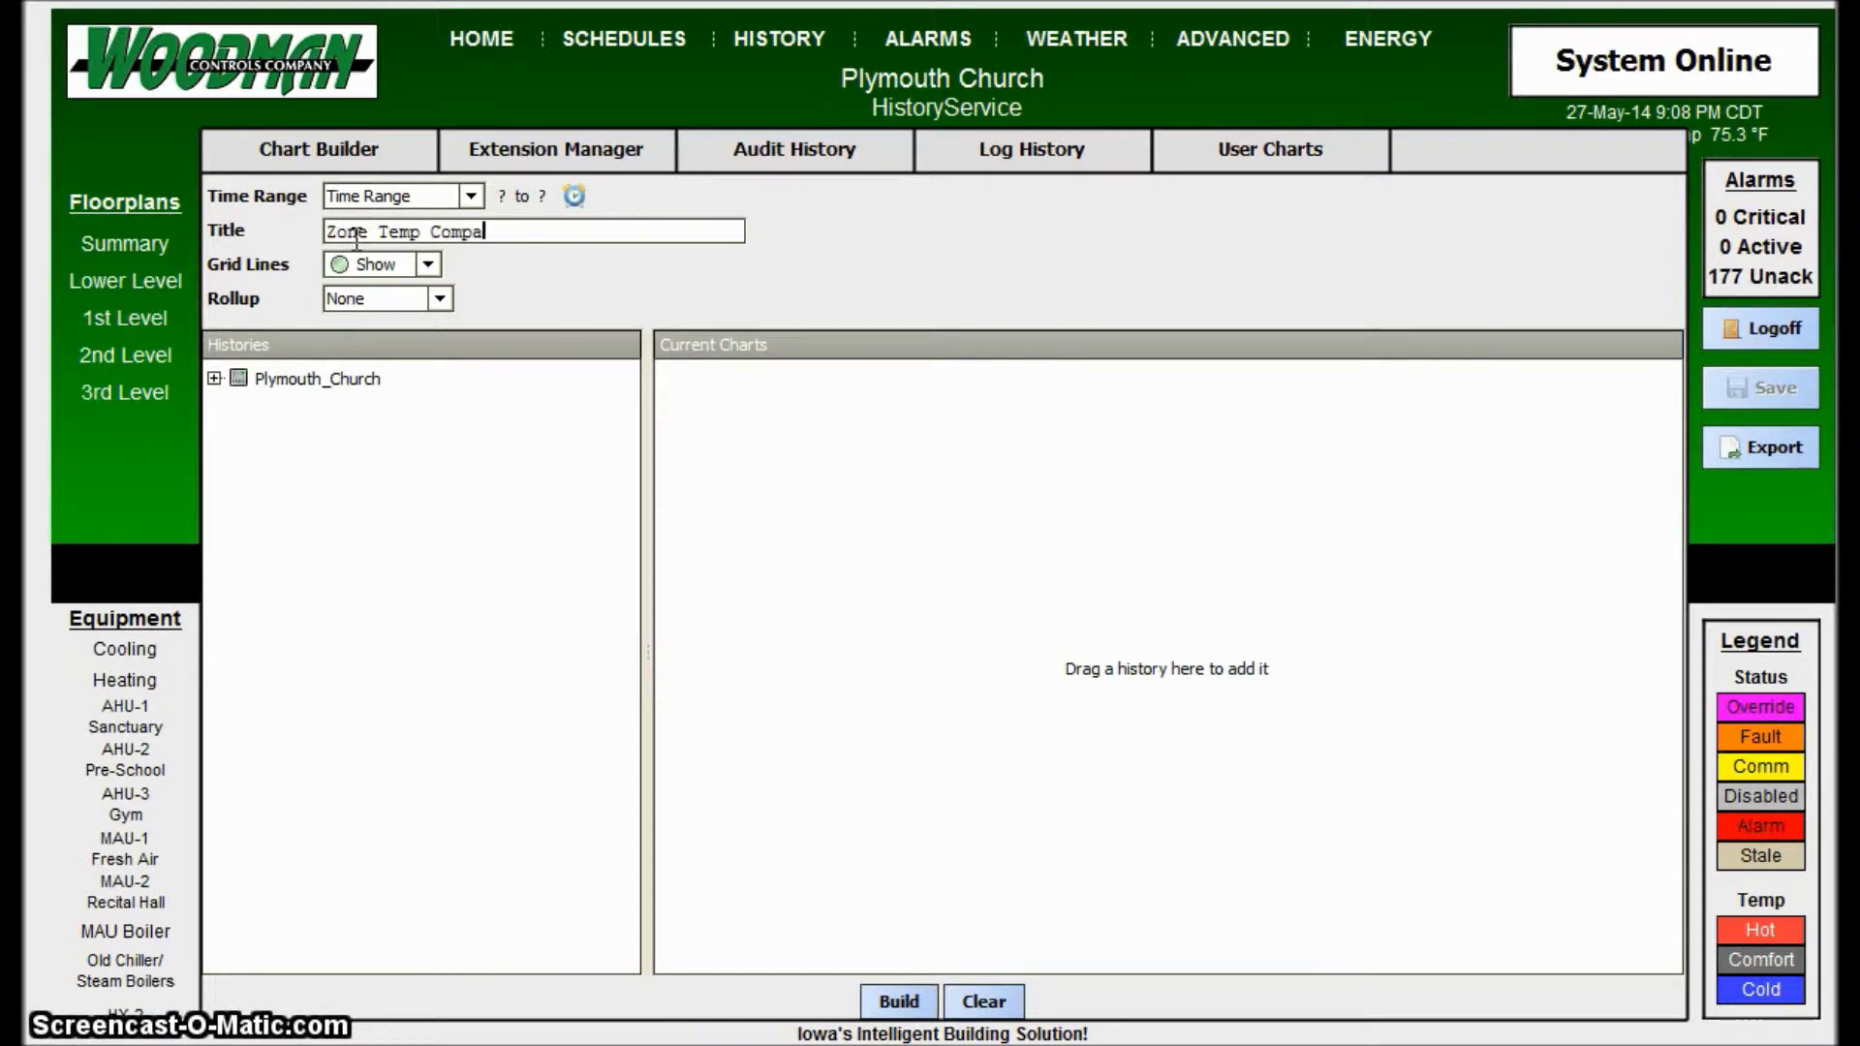
click(473, 193)
click(382, 385)
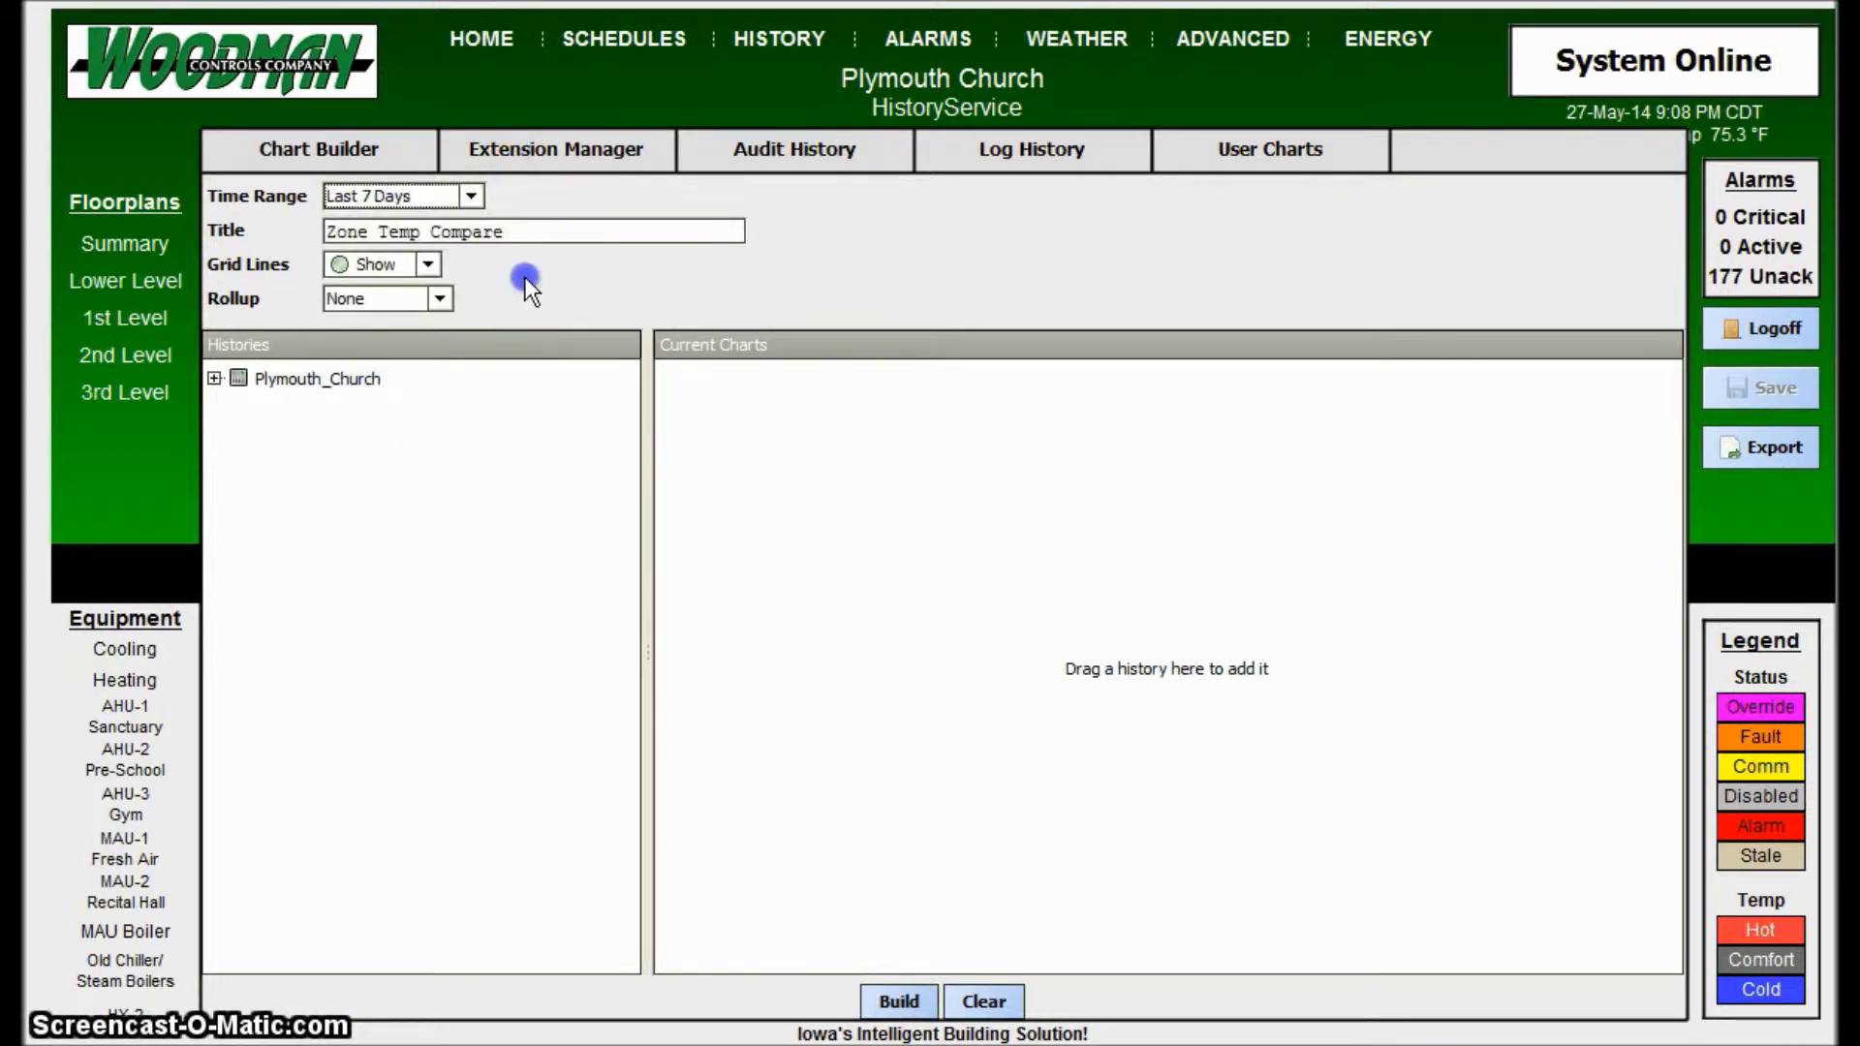
Add the Plymouth_Church Rm 301–306 Space_Temp histories as six lines and build the chart.
click(215, 380)
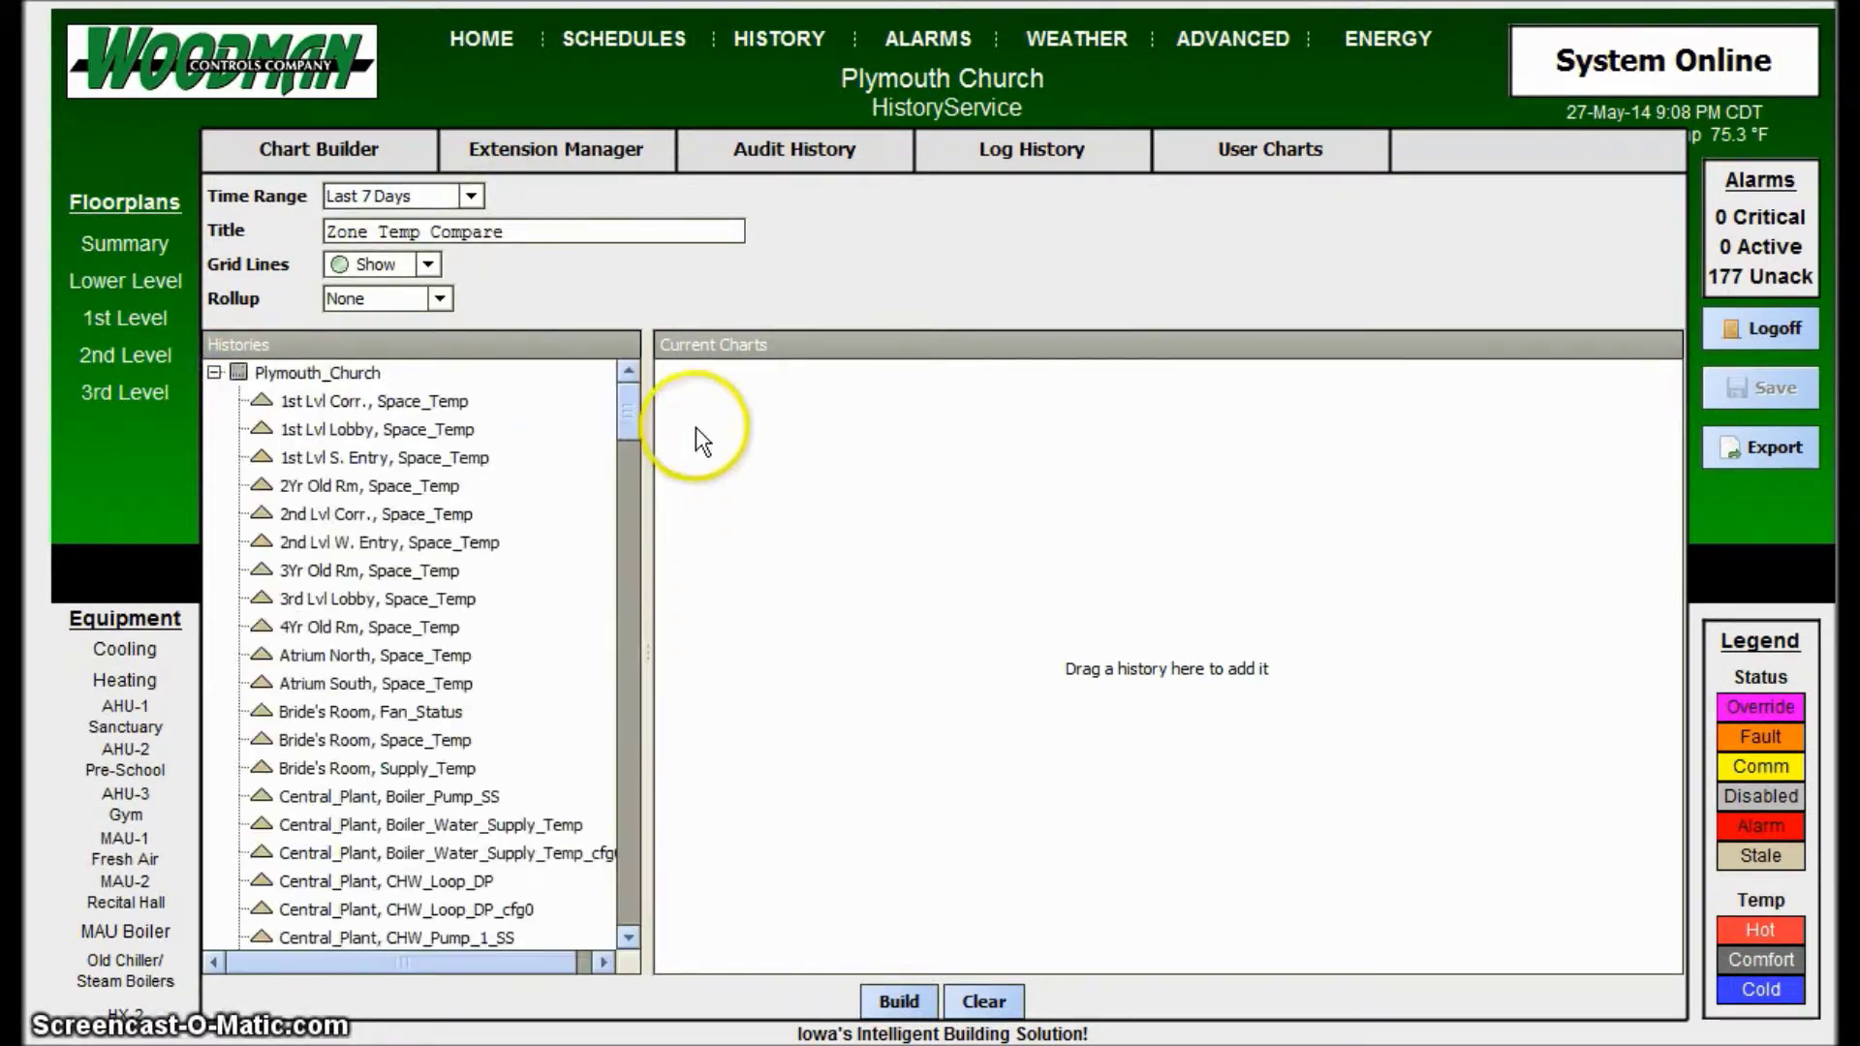
drag(632, 403, 589, 776)
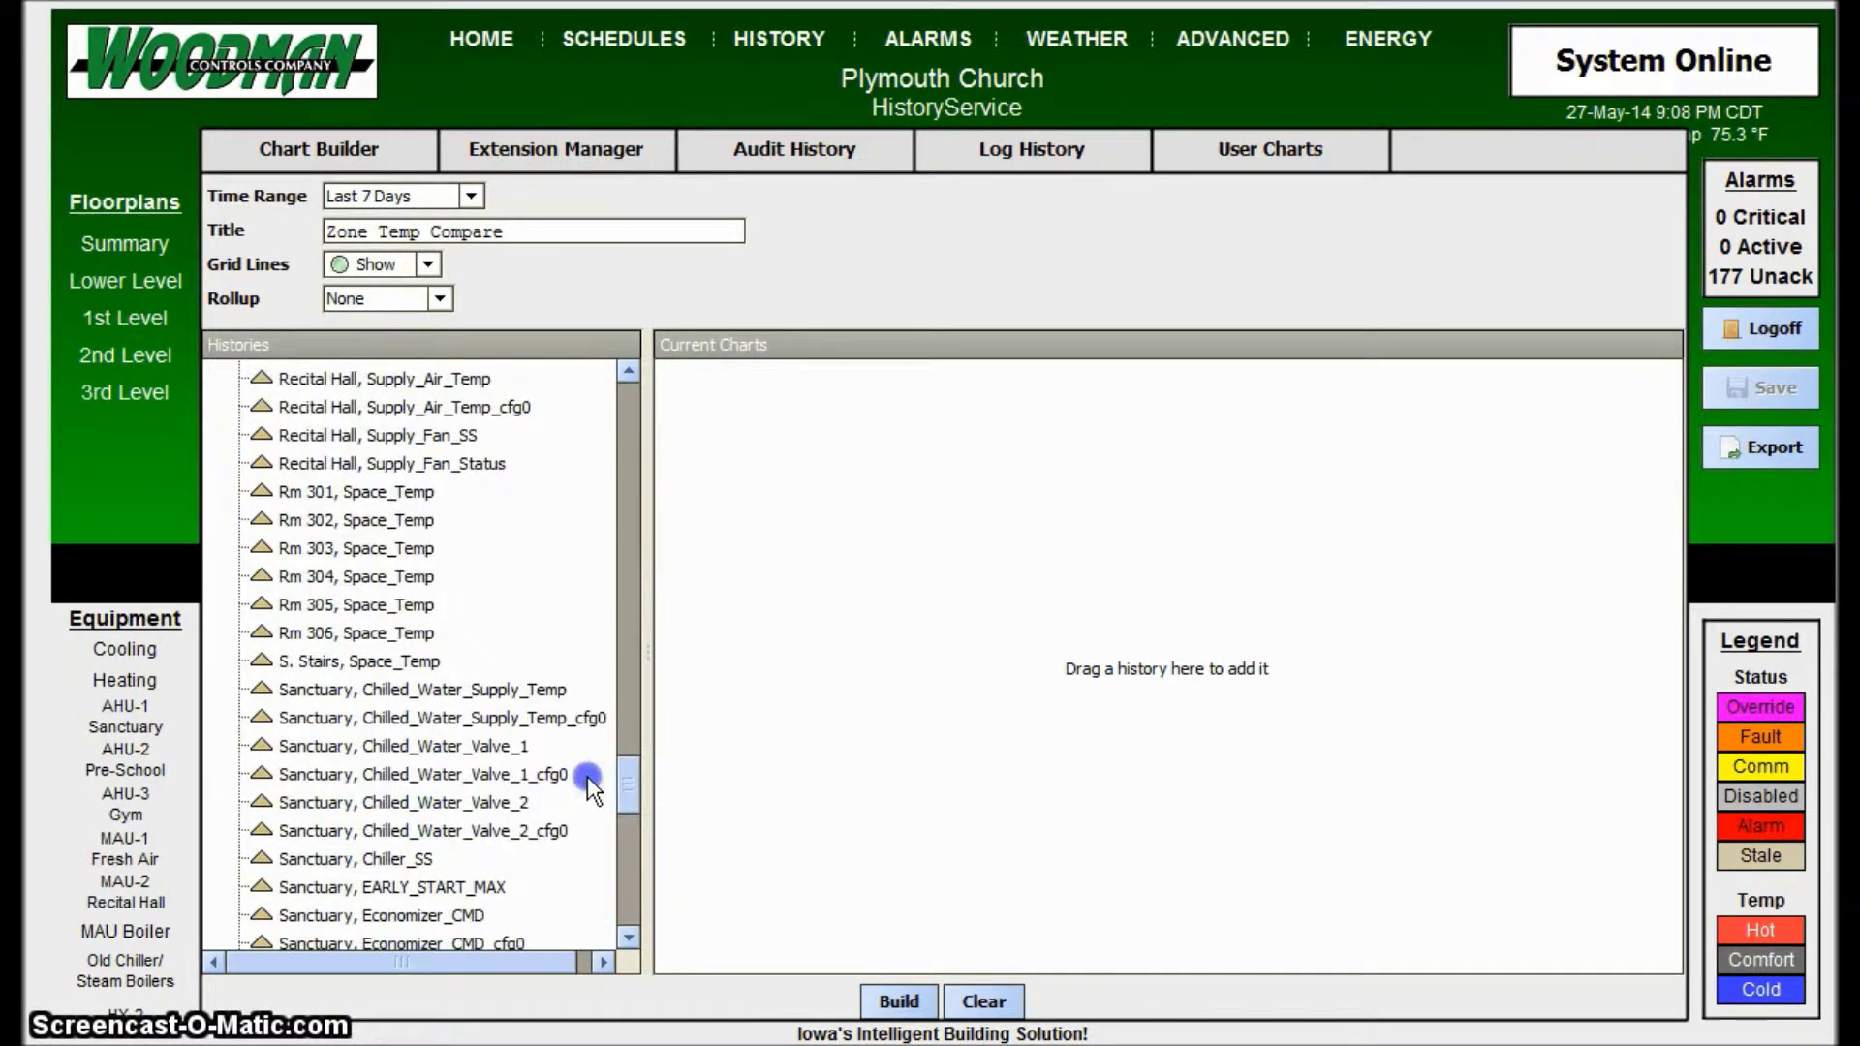
double_click(351, 491)
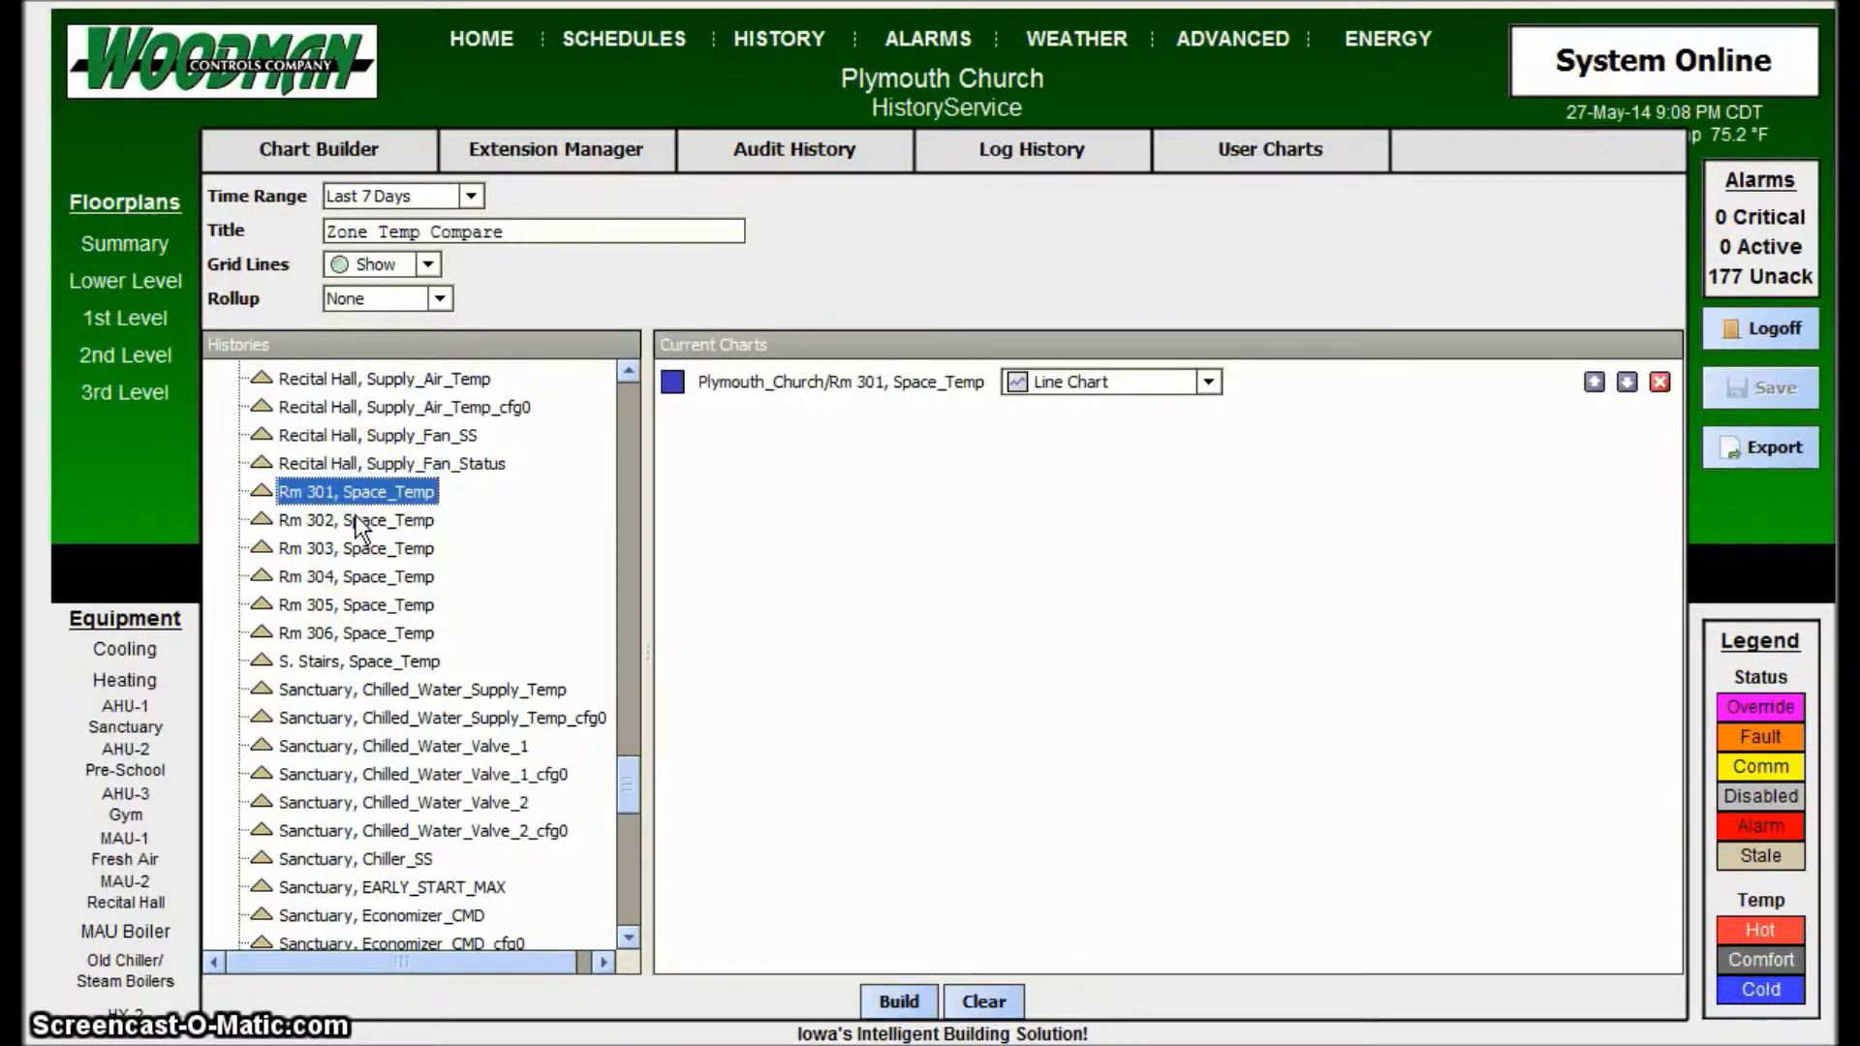
double_click(351, 520)
click(350, 548)
double_click(351, 548)
double_click(351, 577)
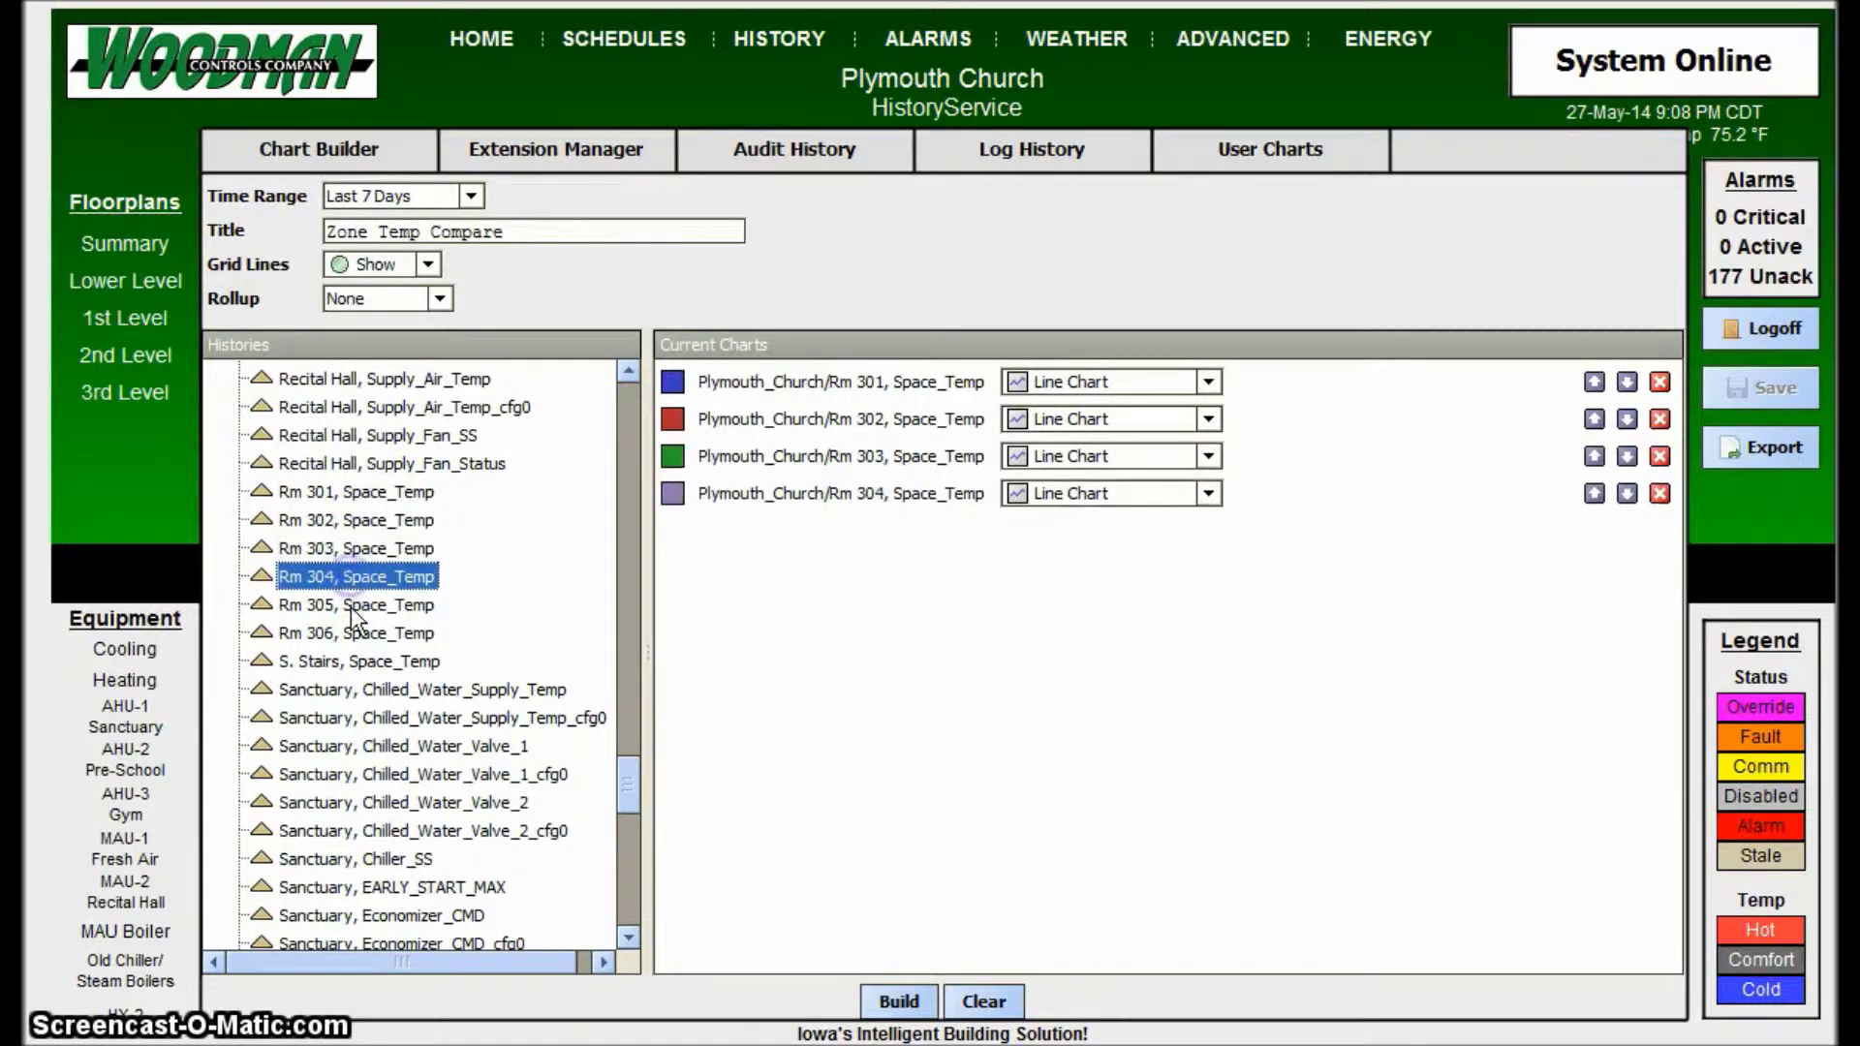
double_click(350, 605)
double_click(355, 633)
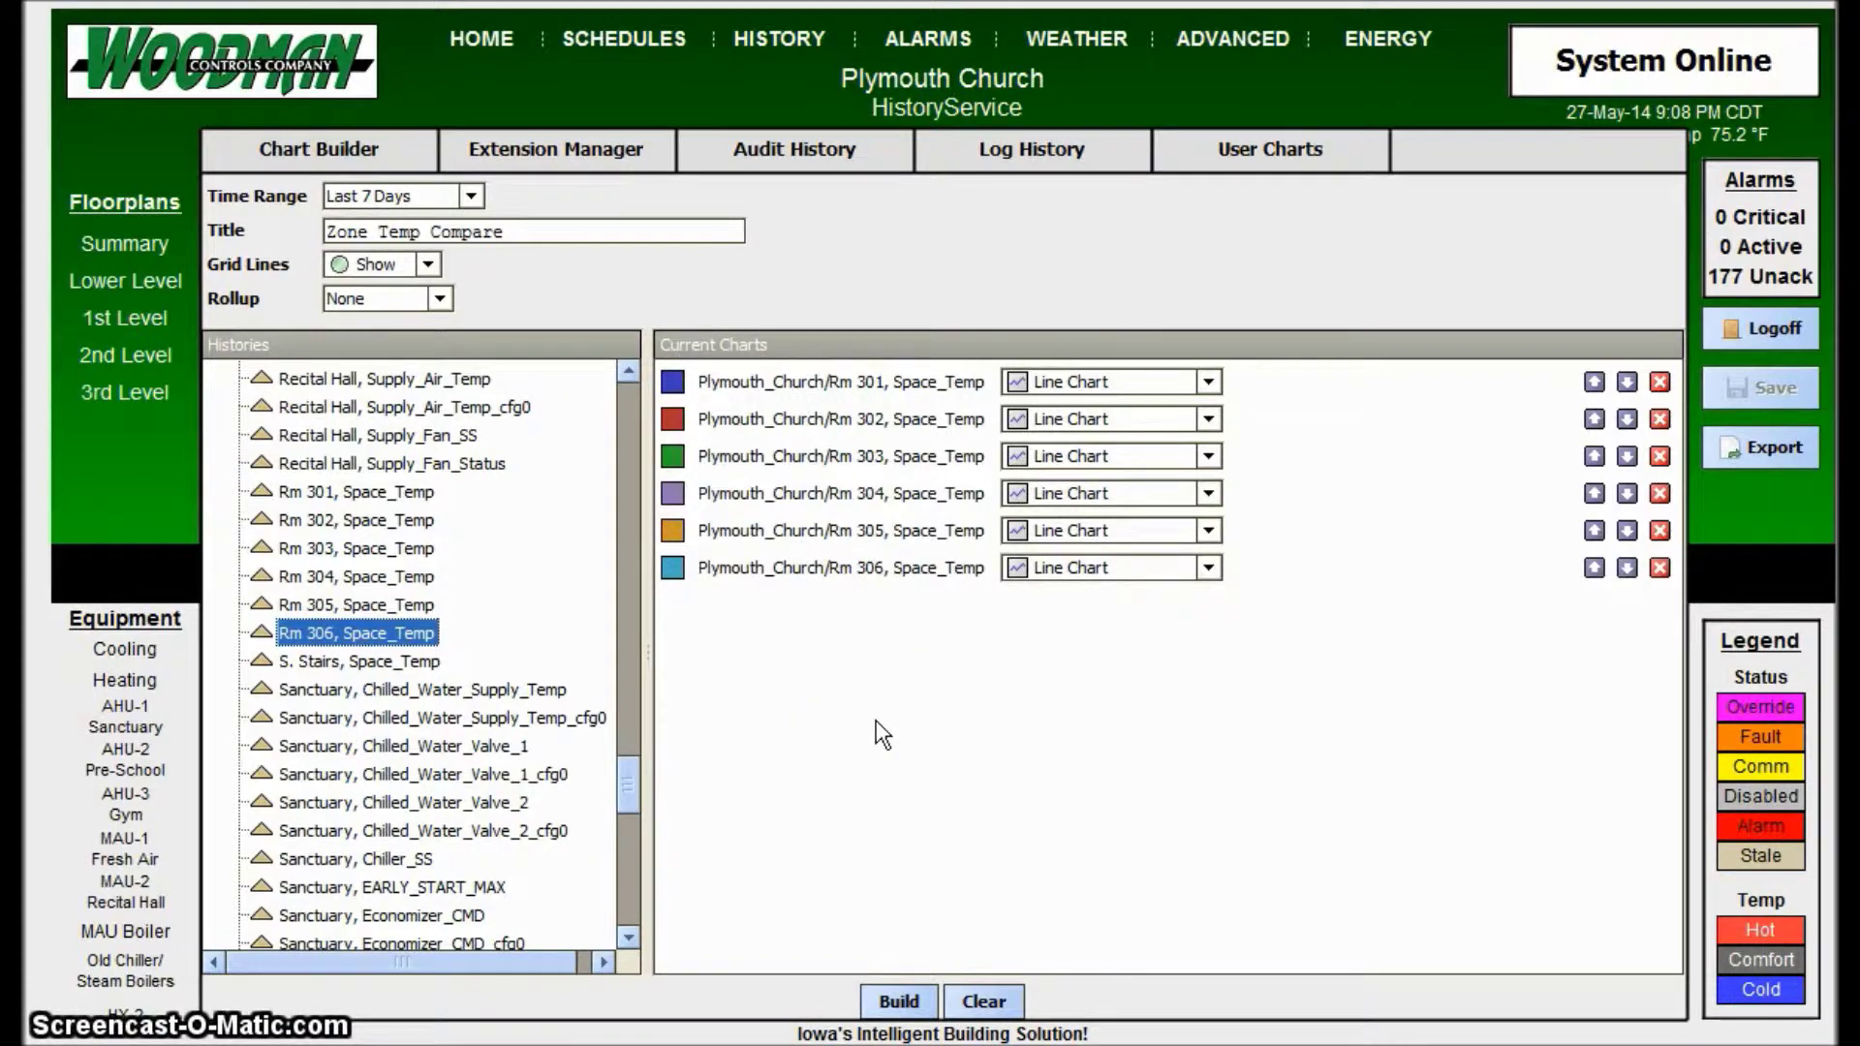
click(893, 1012)
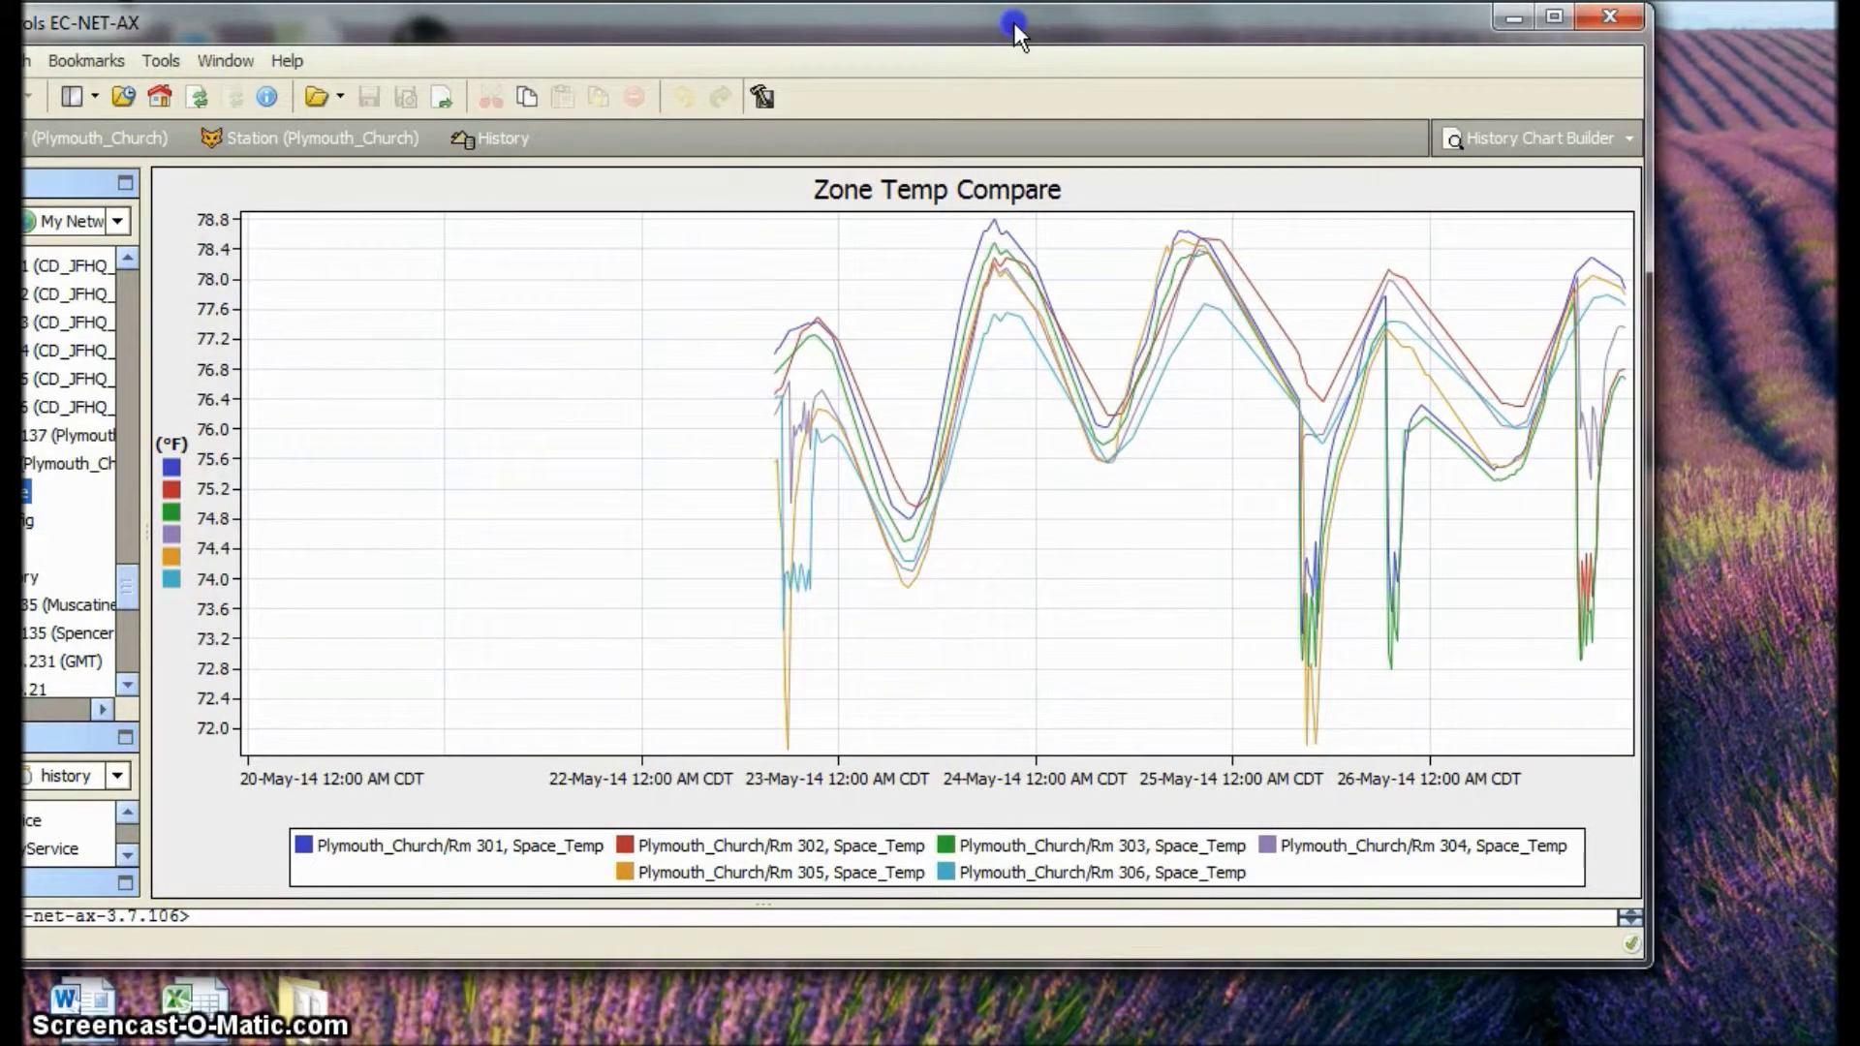
Shift the workbench window and begin saving the rendered Zone Temp Compare chart to a file.
drag(1014, 21, 1031, 43)
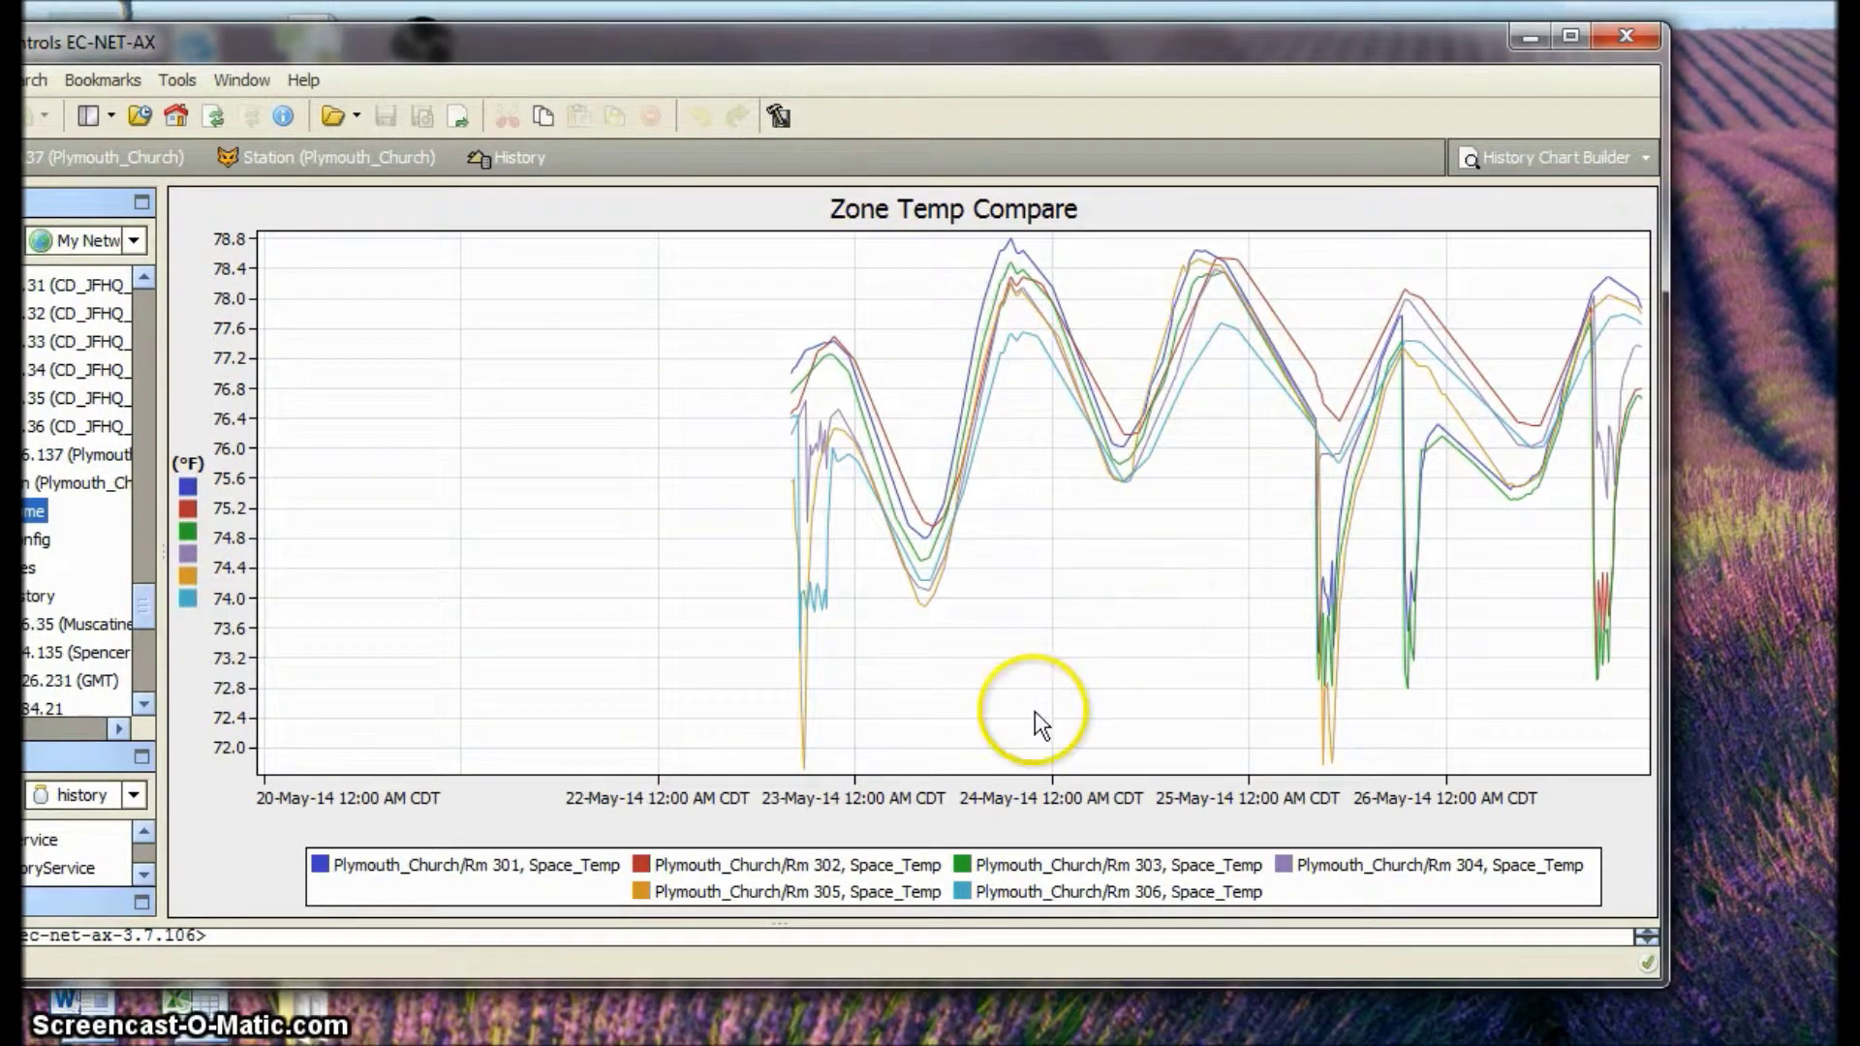
mouse_move(1153, 491)
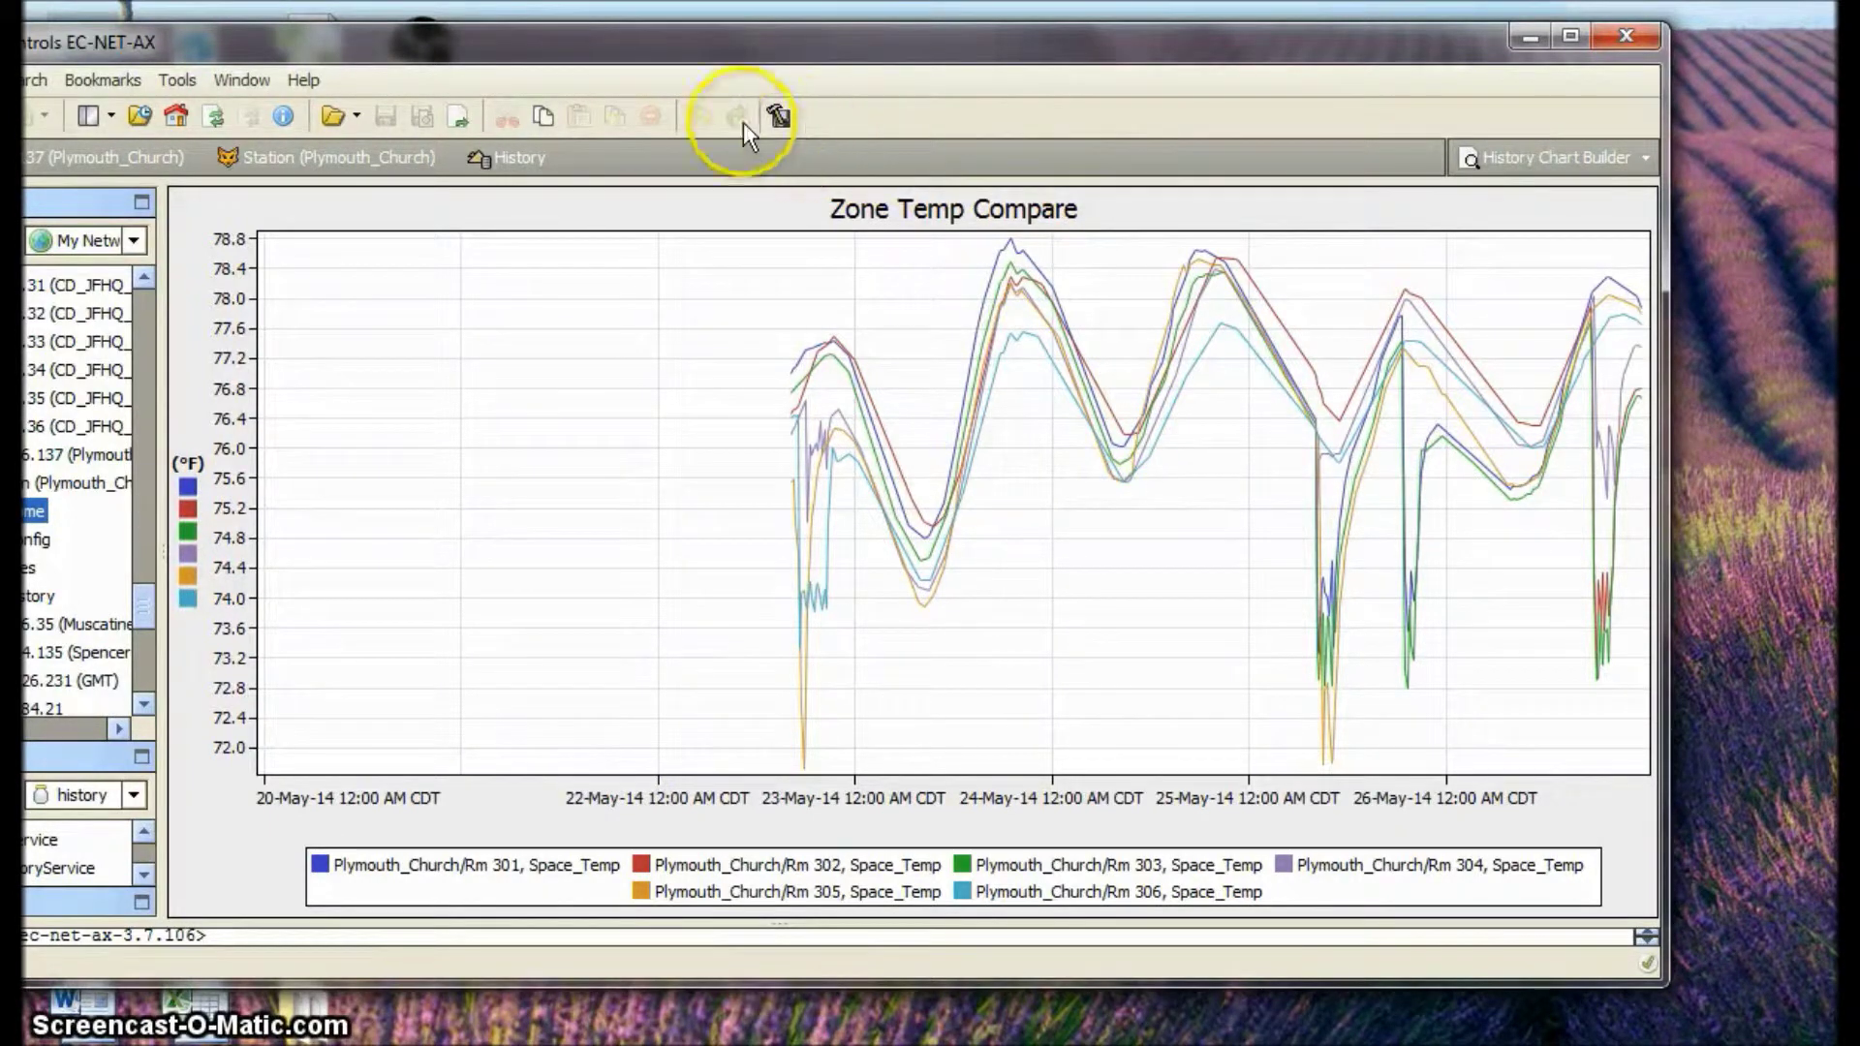
click(776, 113)
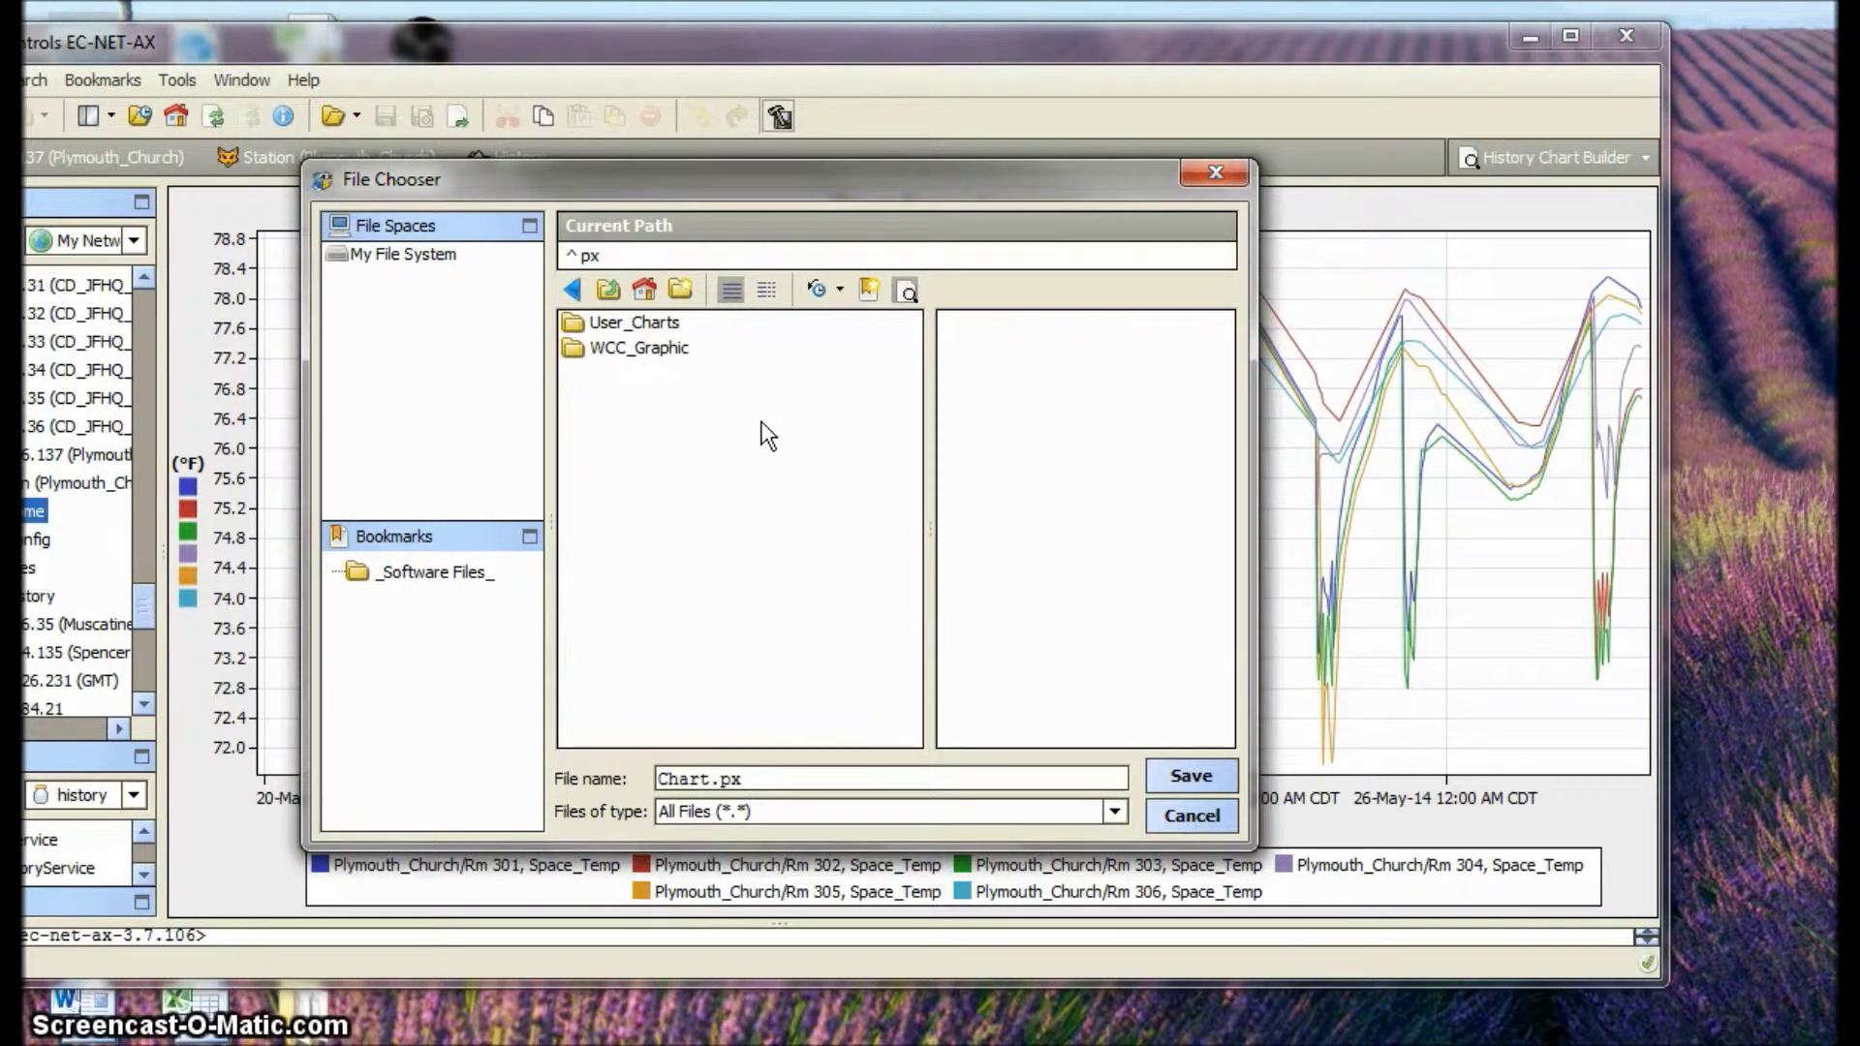
Go into the px/User_Charts folder and select the default Chart file name.
click(631, 331)
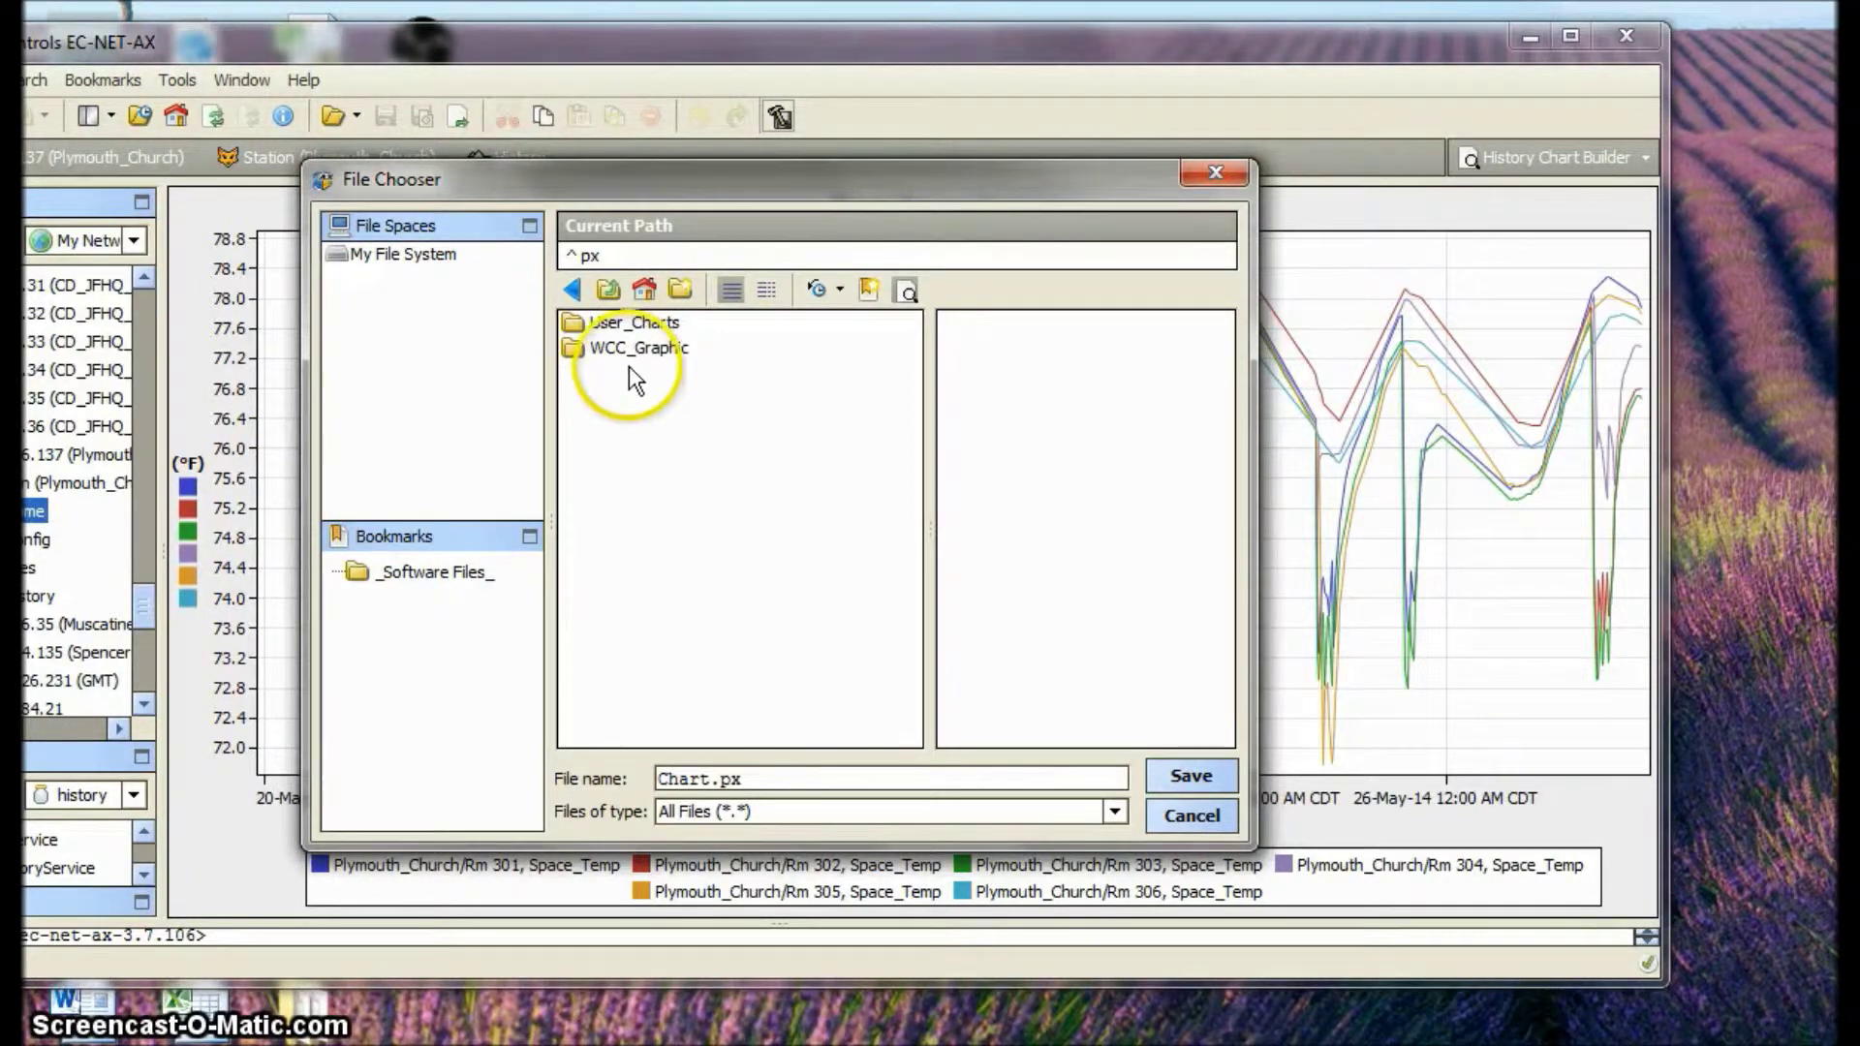
double_click(626, 327)
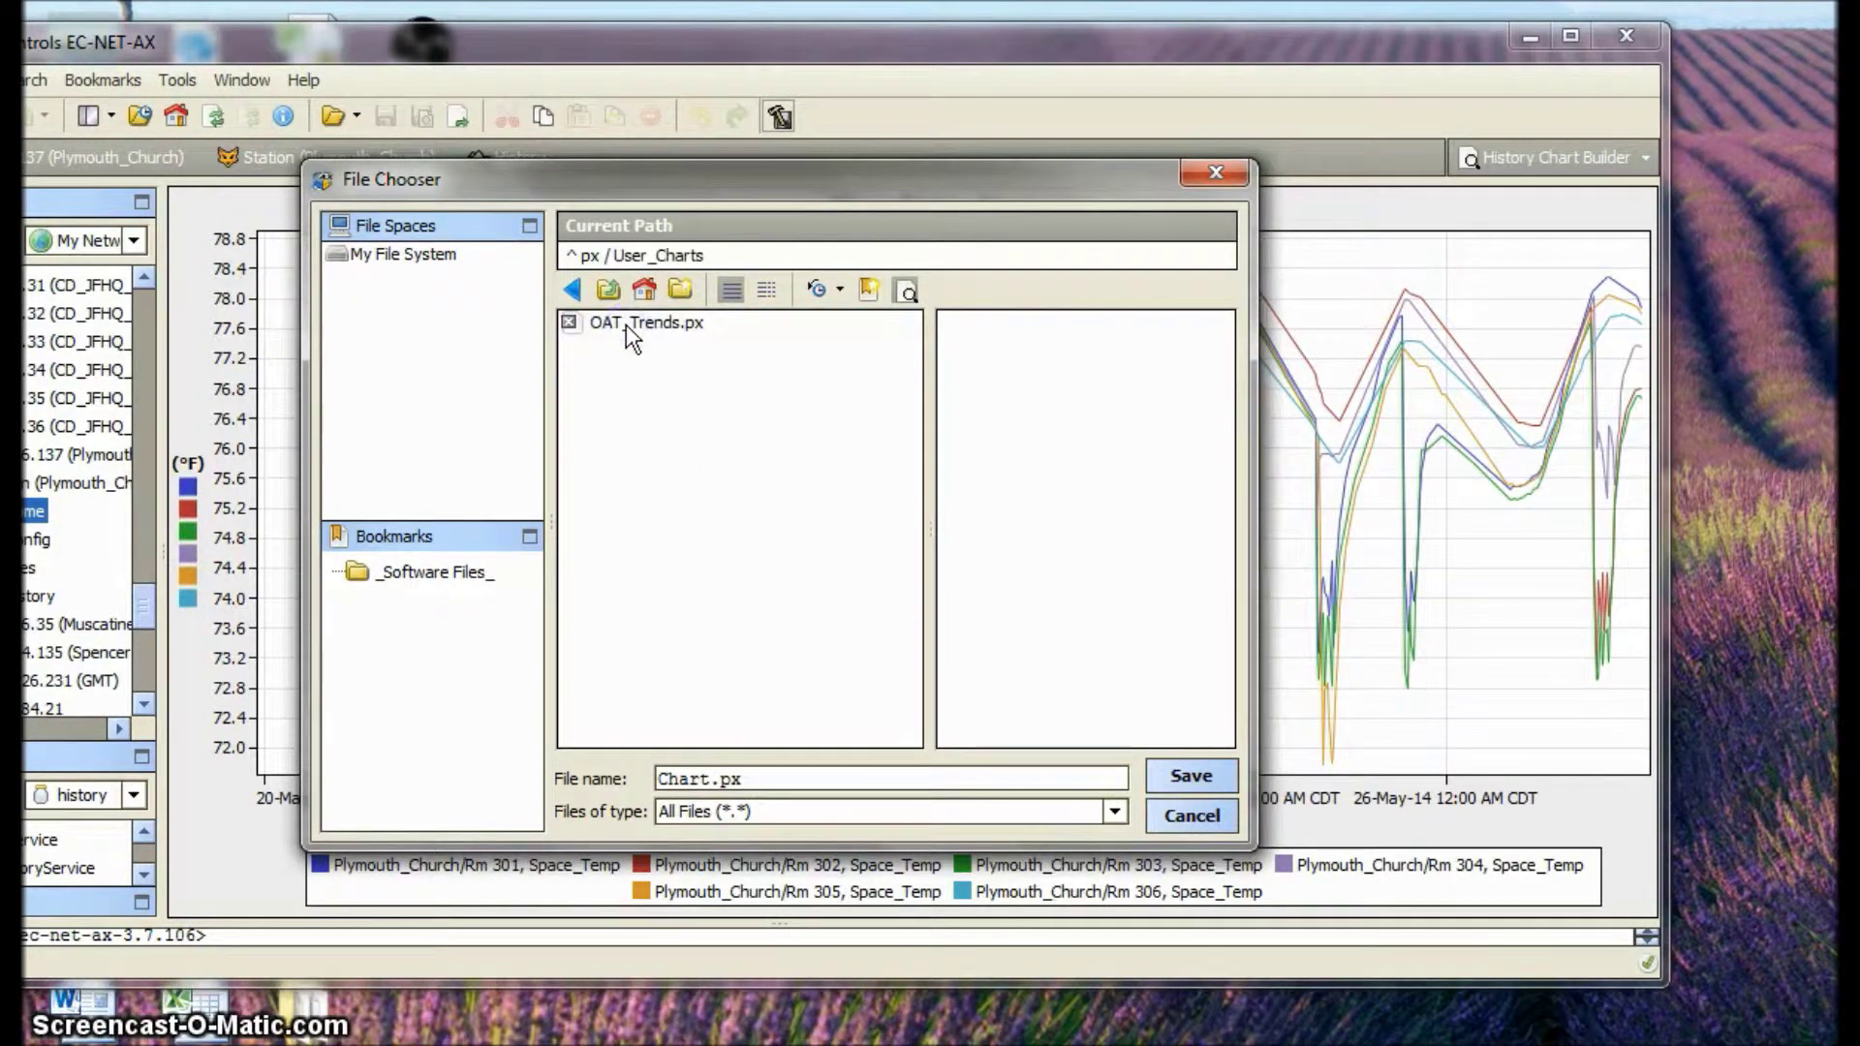
click(664, 779)
key(BackSpace)
text(C)
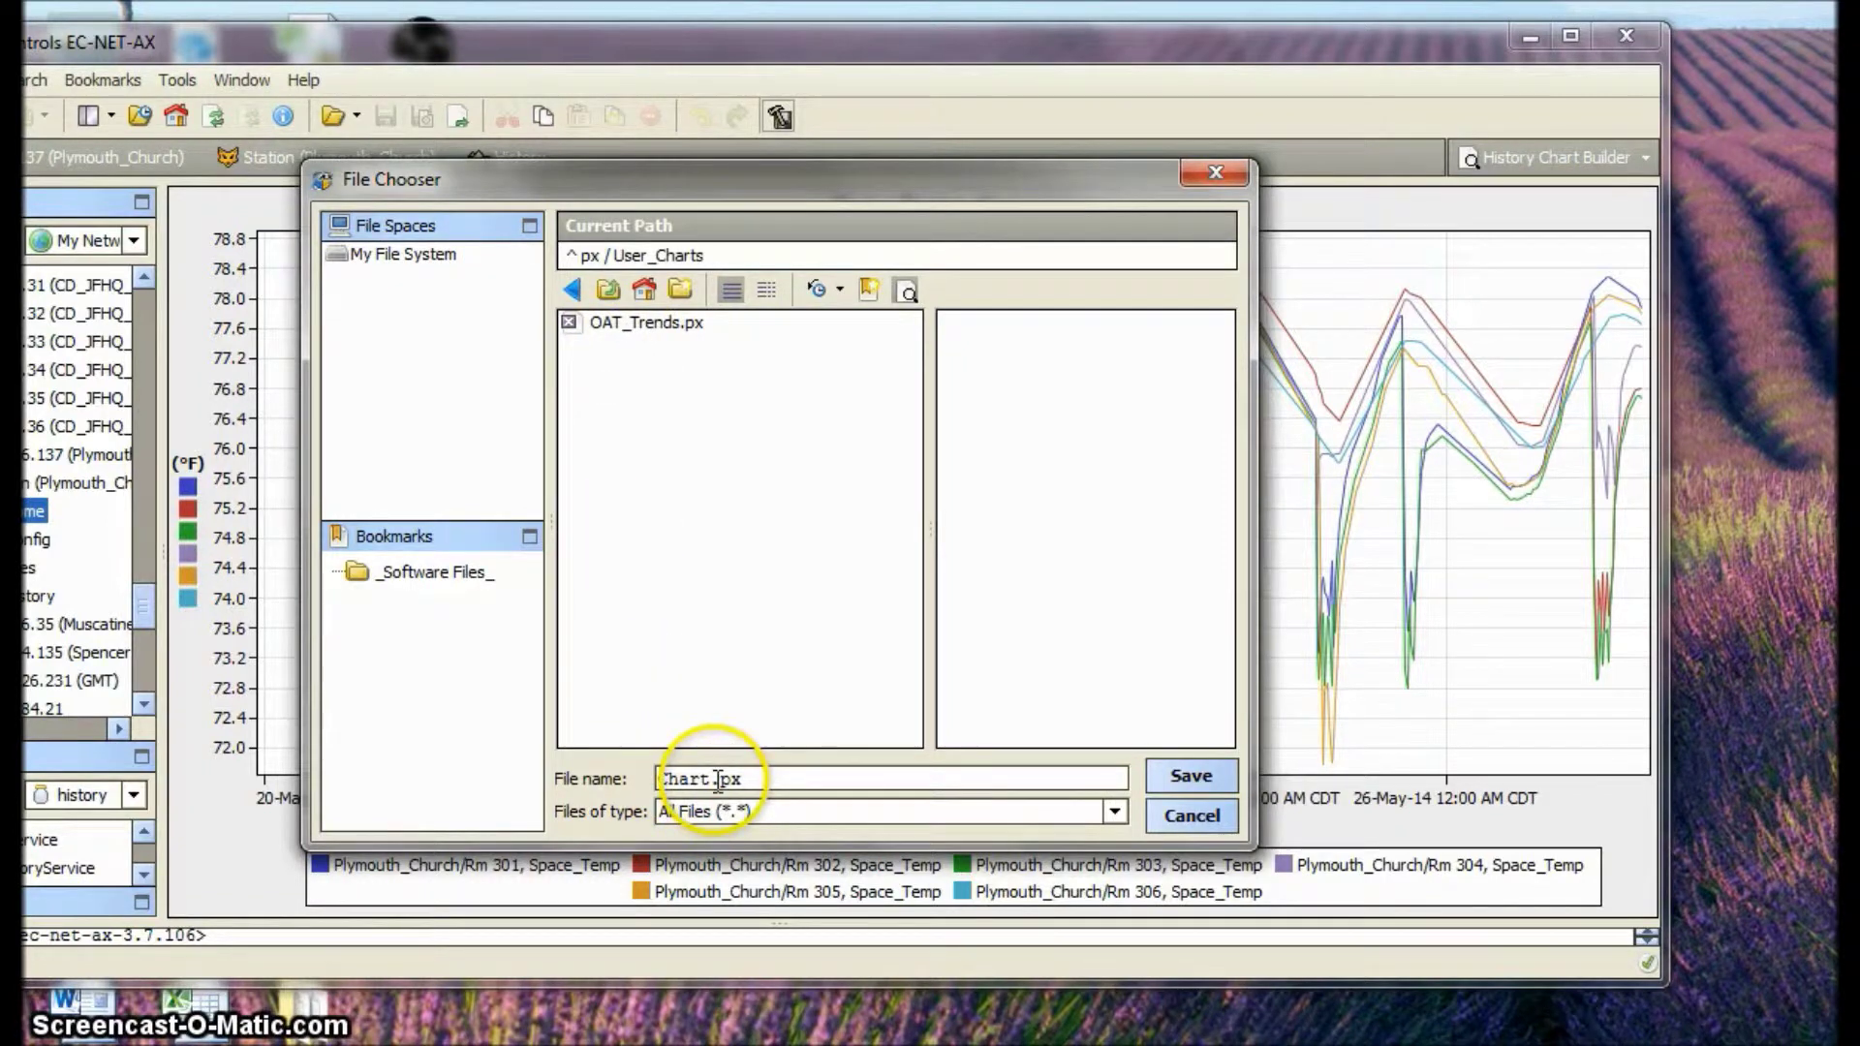
click(707, 779)
drag(708, 780, 582, 779)
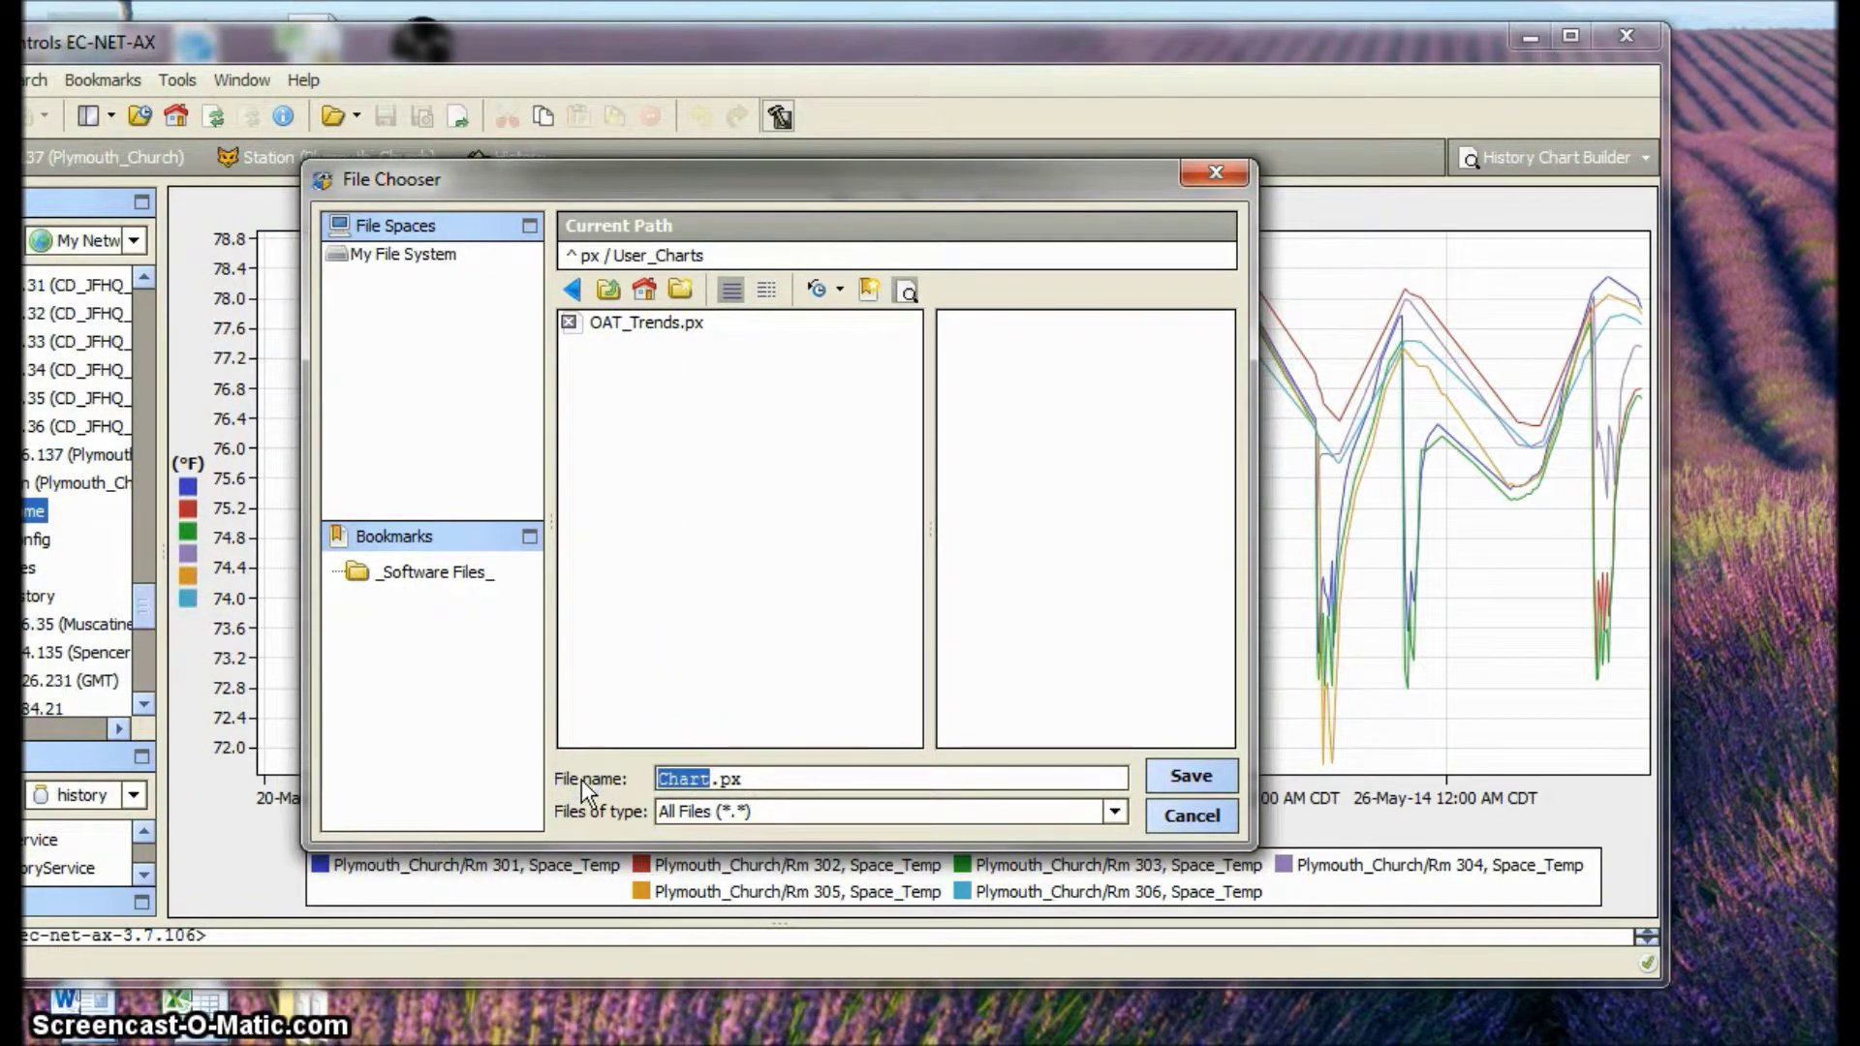
Name the file Zone_Temp_Compare.px, using underscores between words, and save it.
text(Zone Temp C)
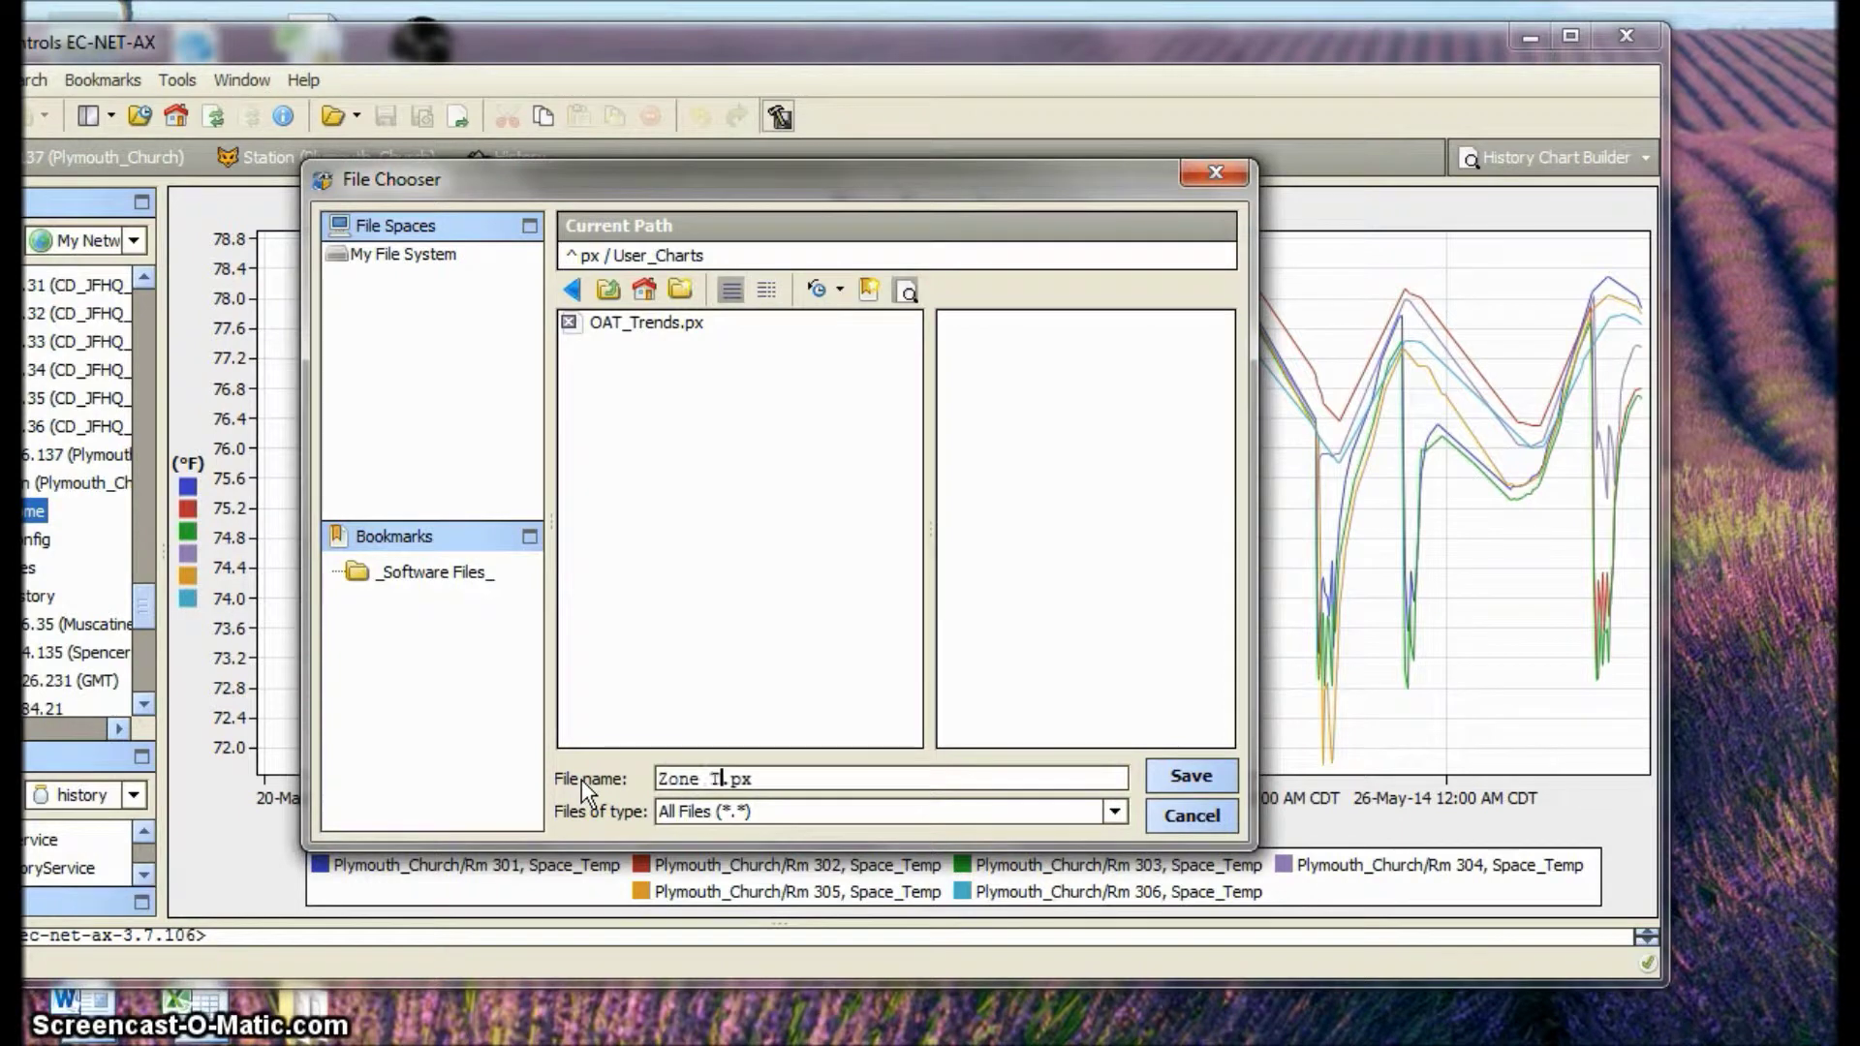
text(ompare)
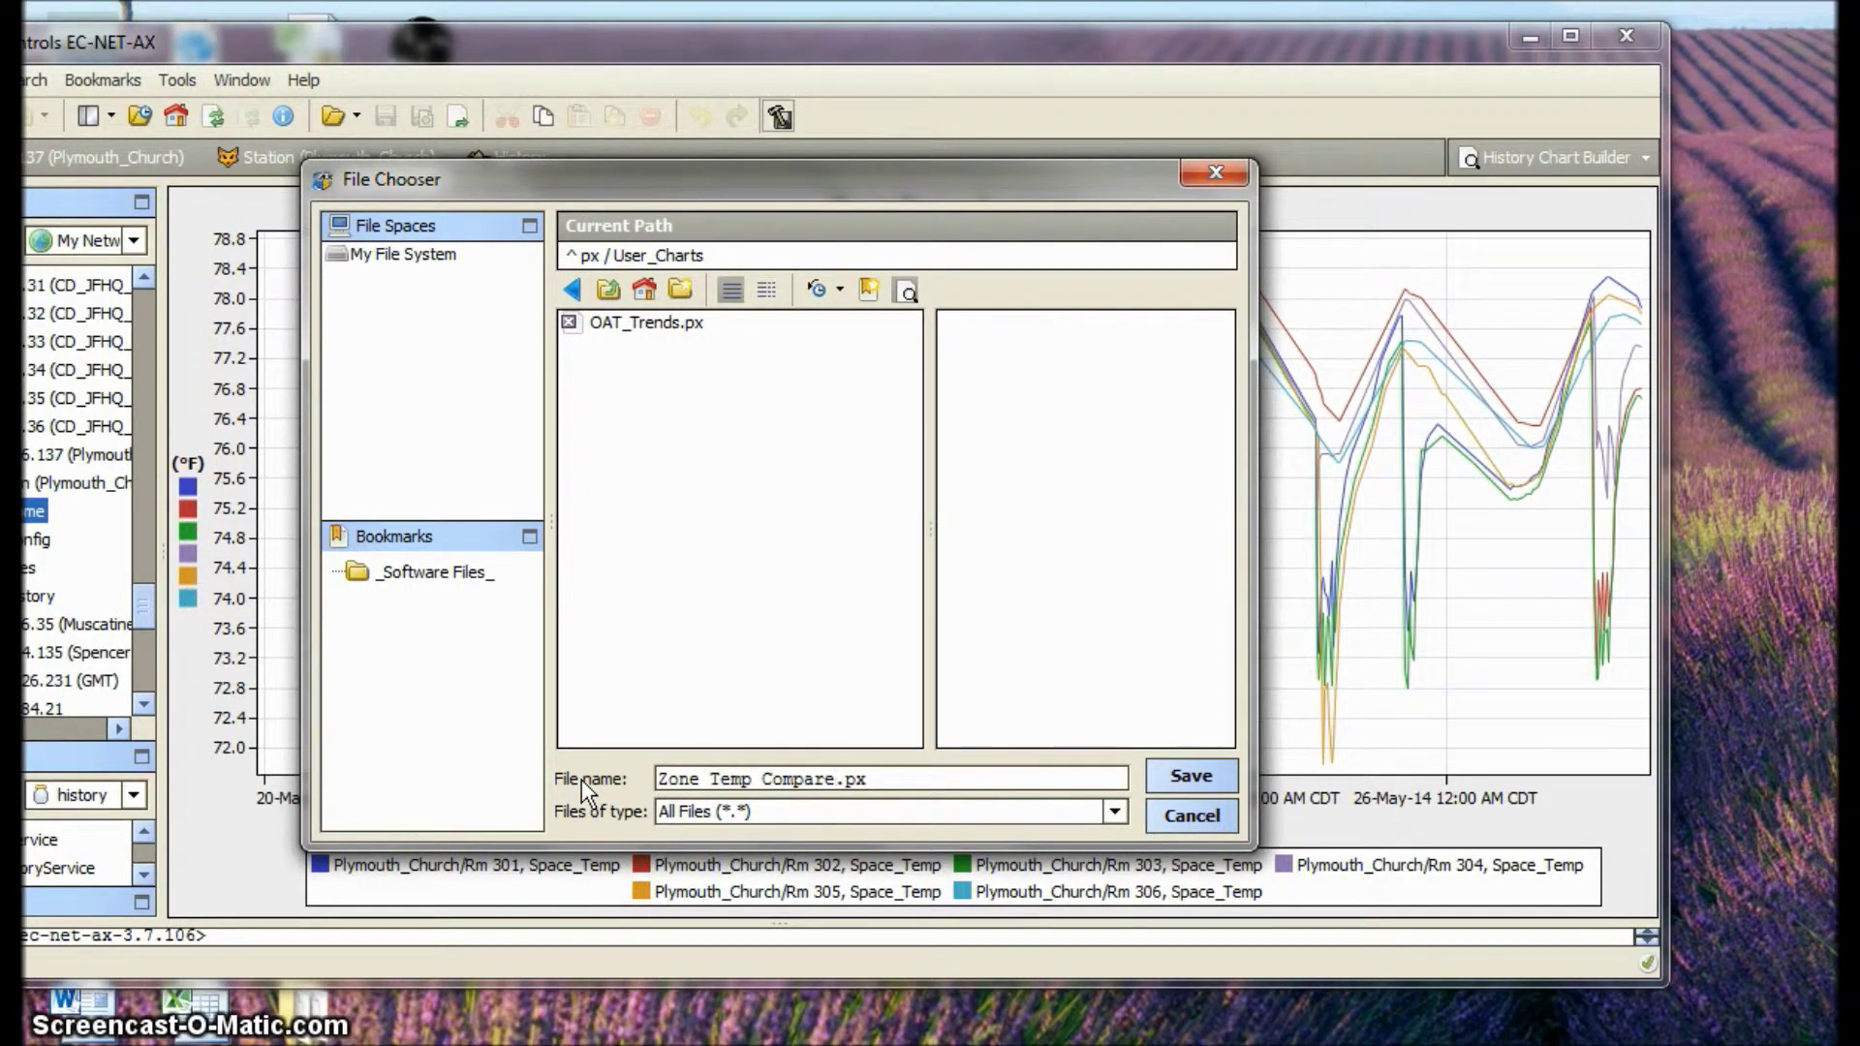
key(Left)
key(Left)
key(Left)
key(Left)
key(Left)
key(Left)
key(Left)
key(BackSpace)
text(_)
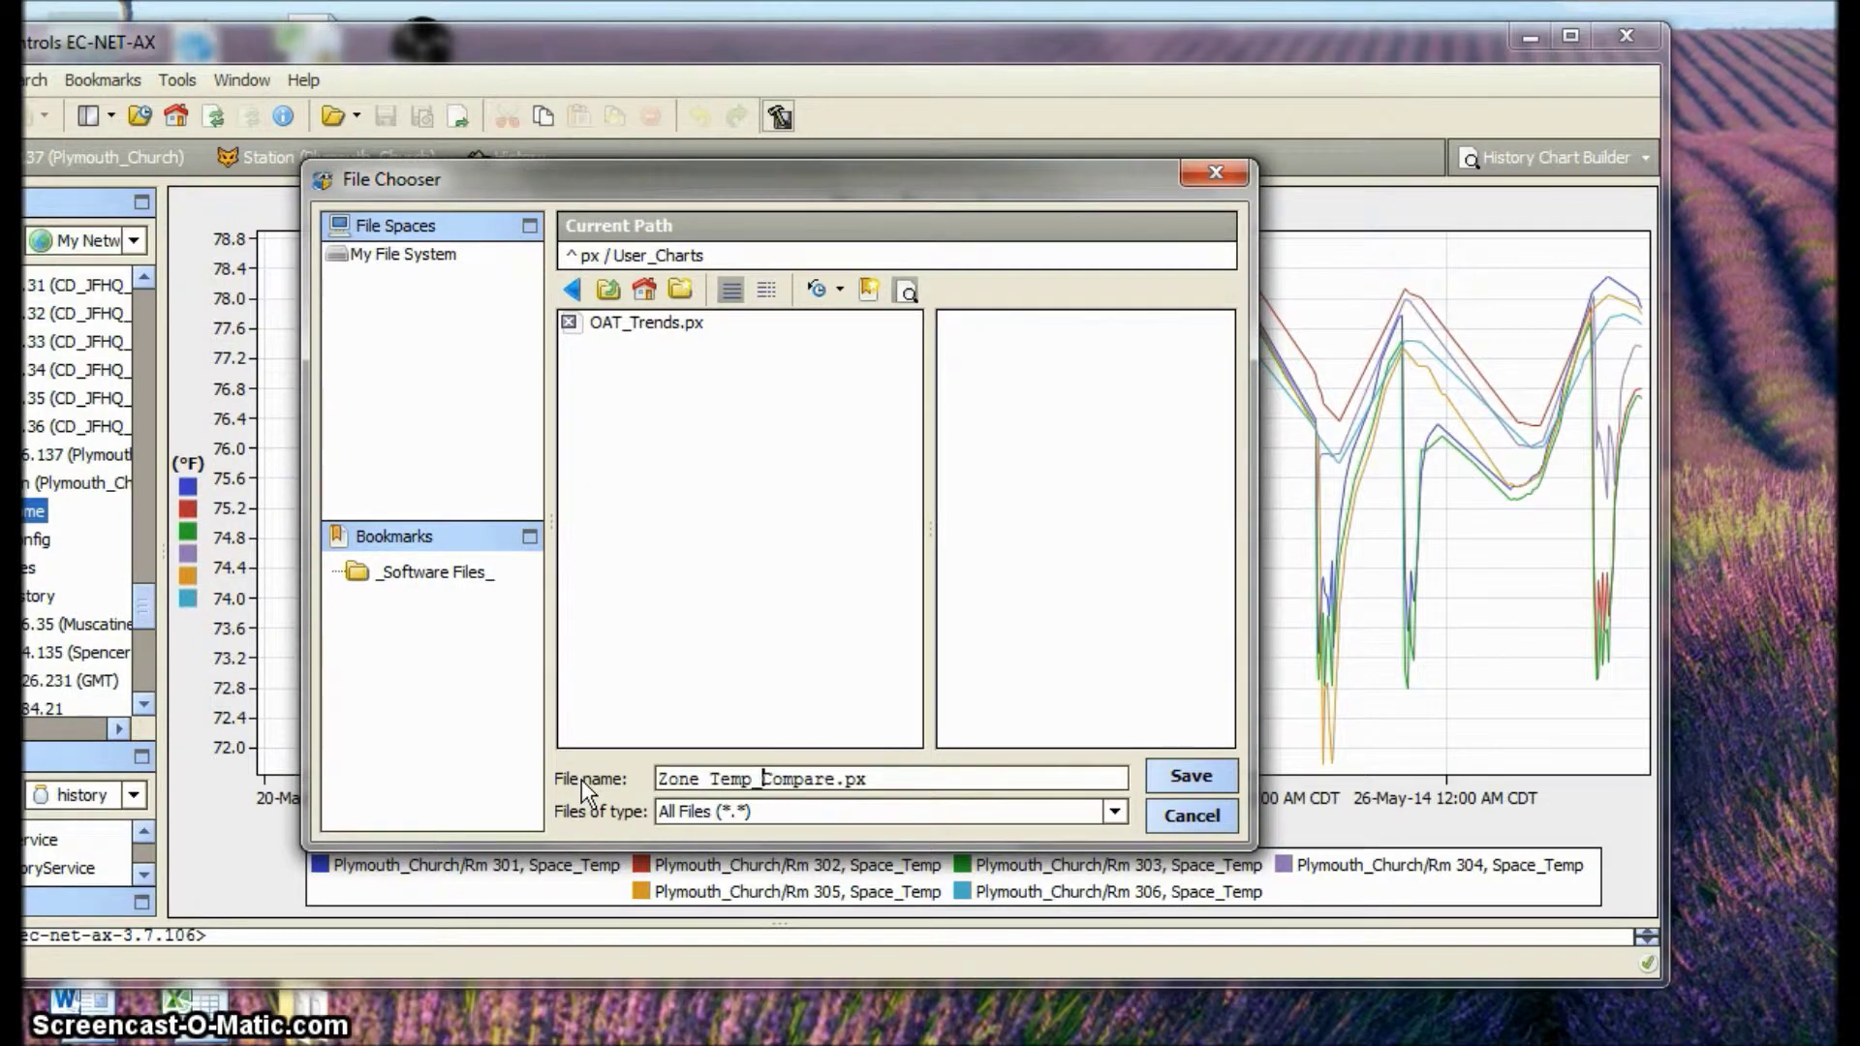
key(Left)
key(Left)
key(Left)
key(Left)
key(Left)
text(_)
key(BackSpace)
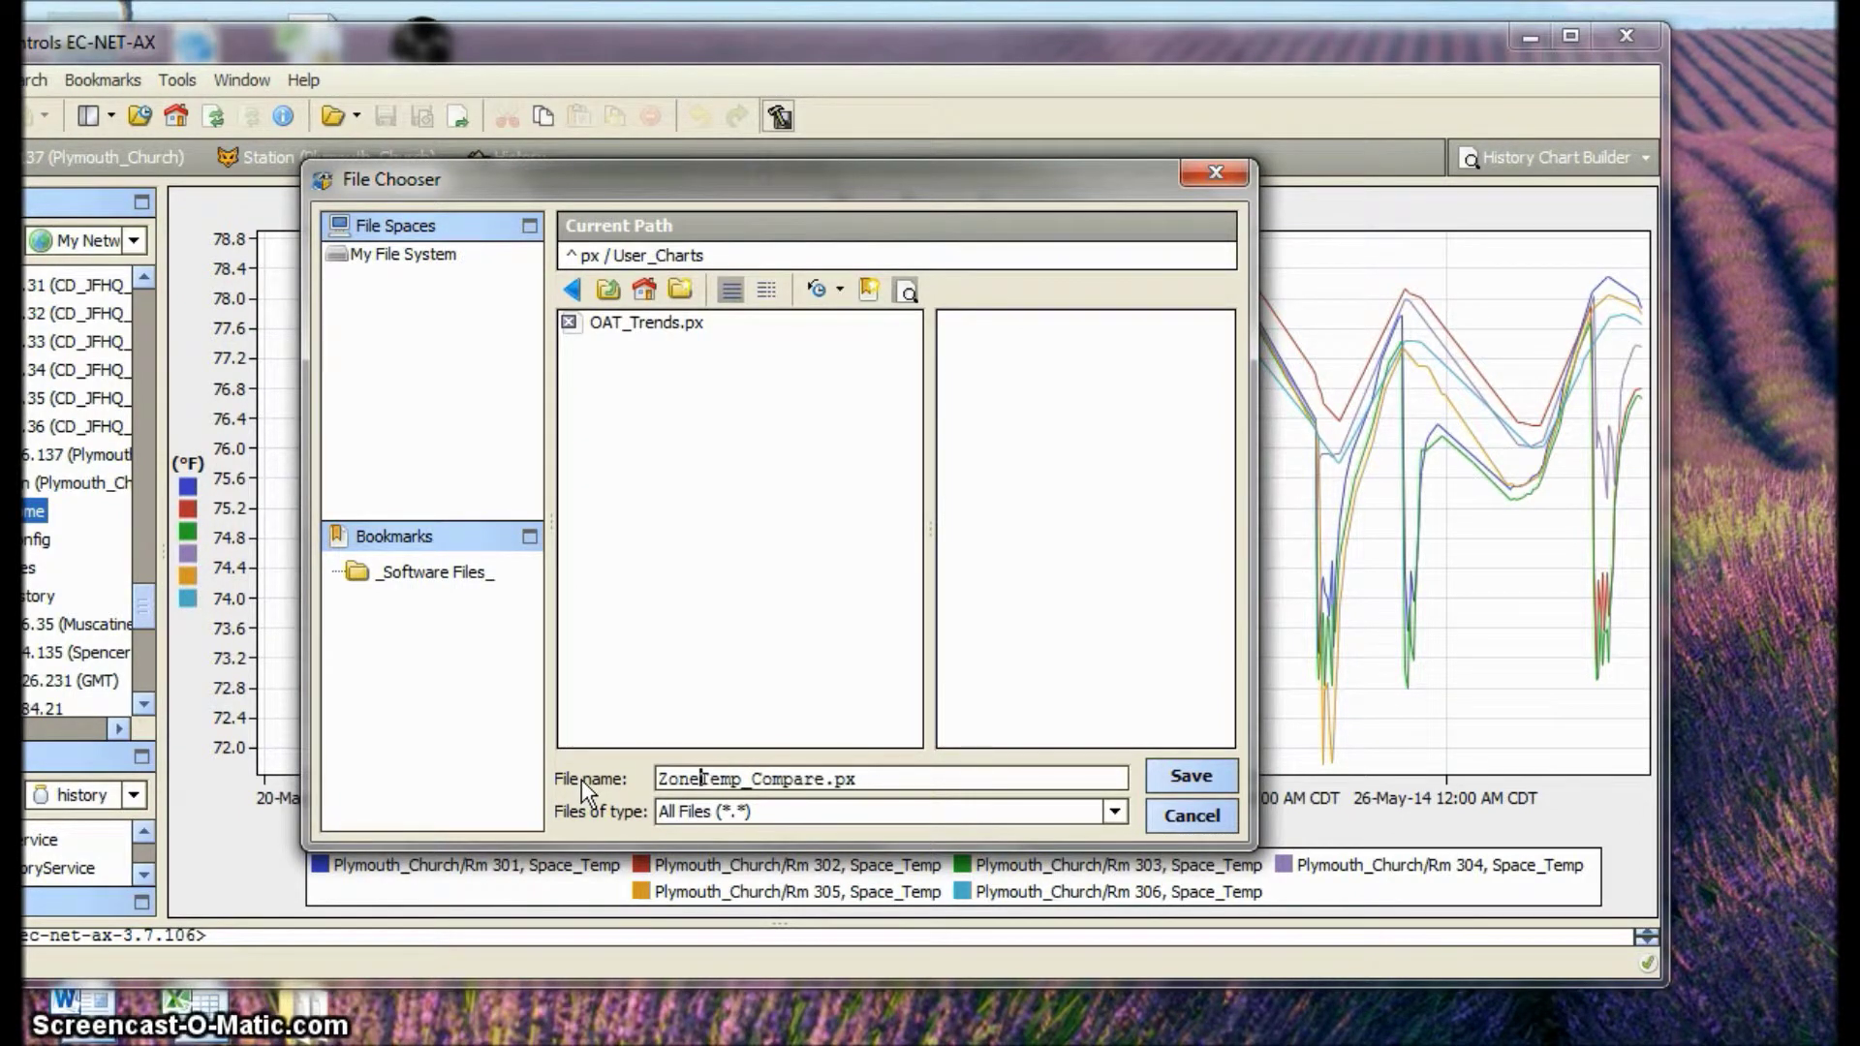
key(BackSpace)
text(_)
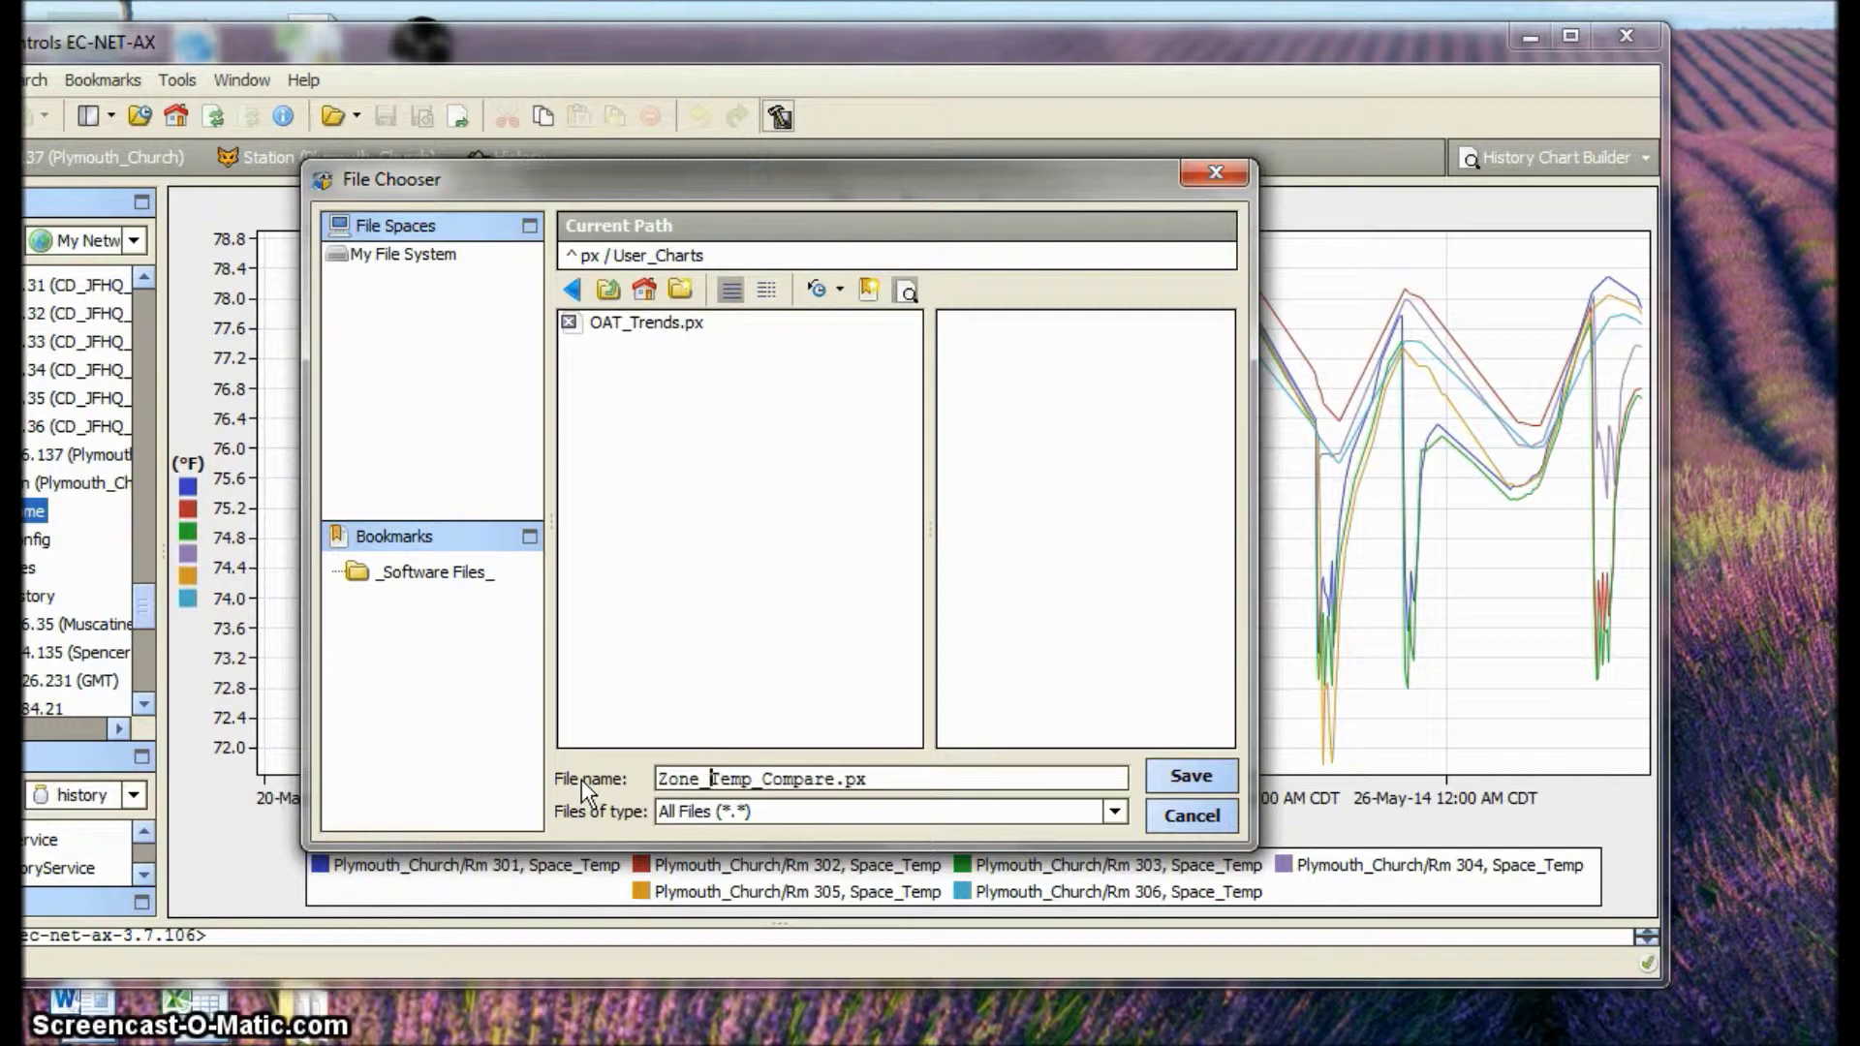
click(1188, 776)
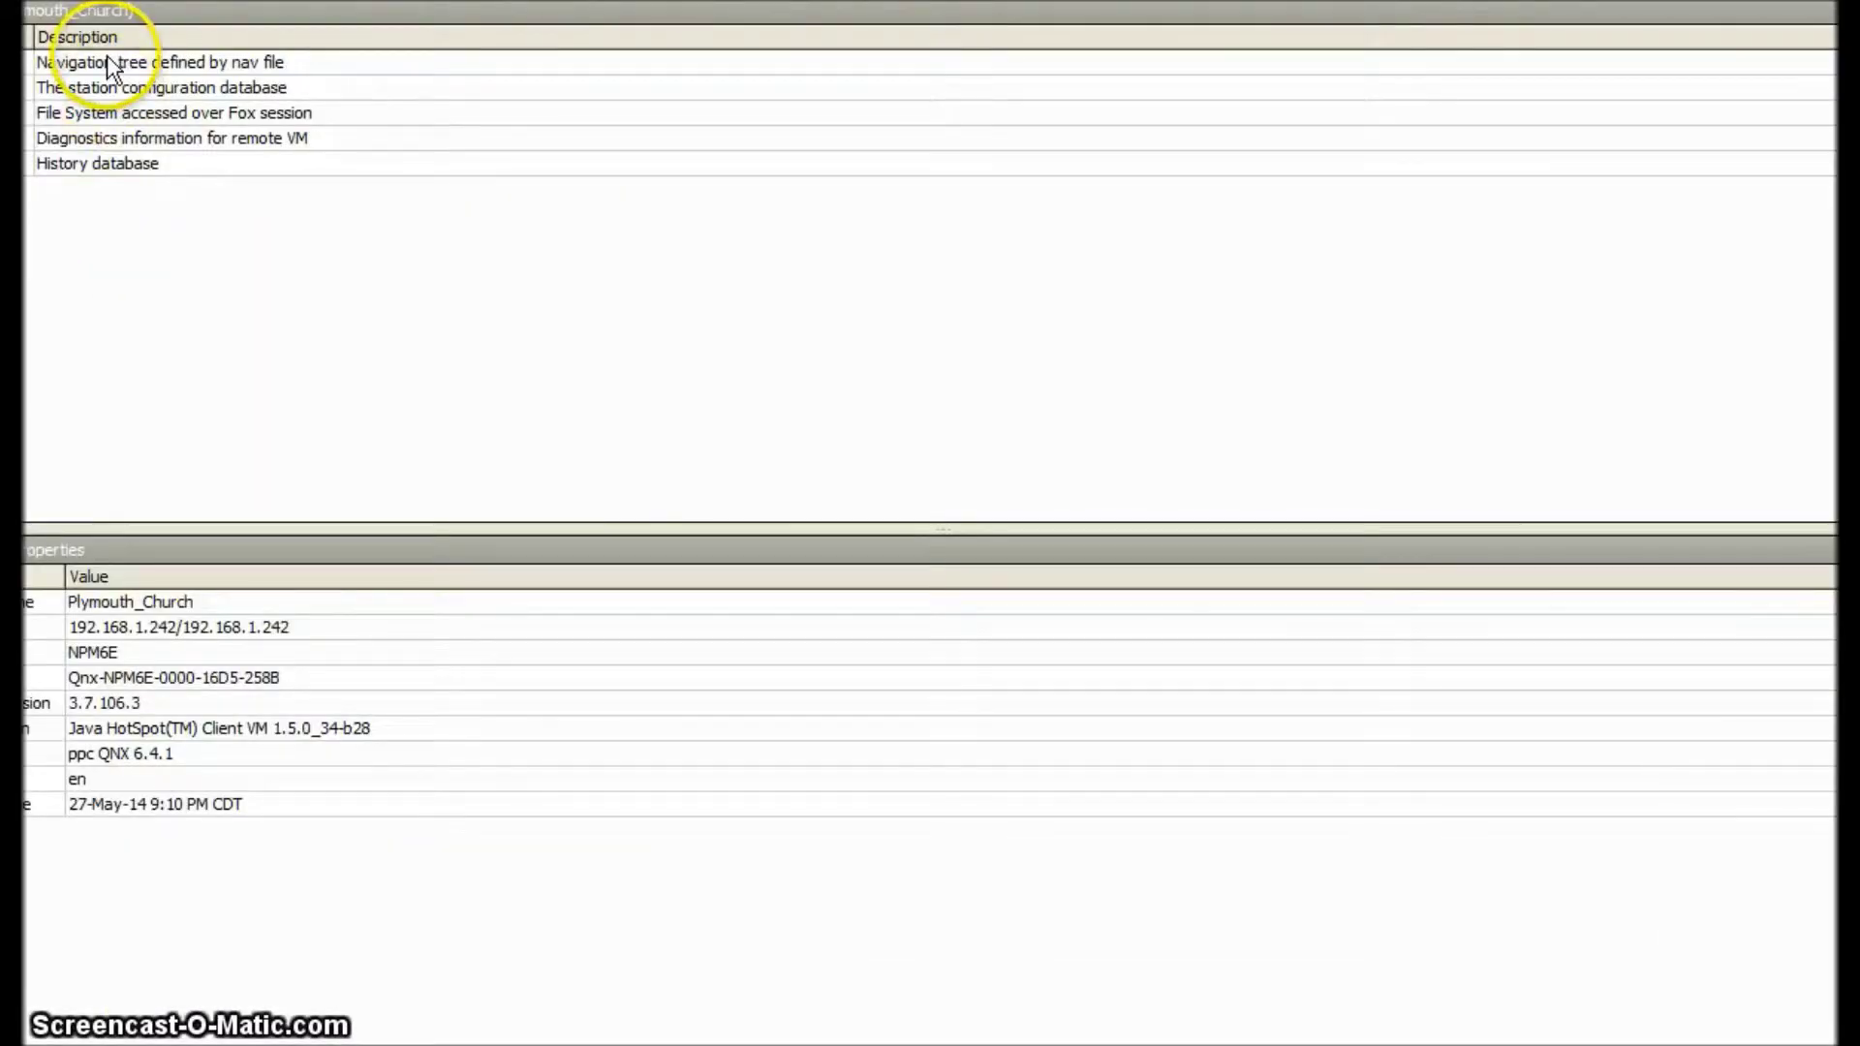
View the Plymouth Church Summary_Plan floorplan, then return to the station's HISTORY pages.
click(109, 64)
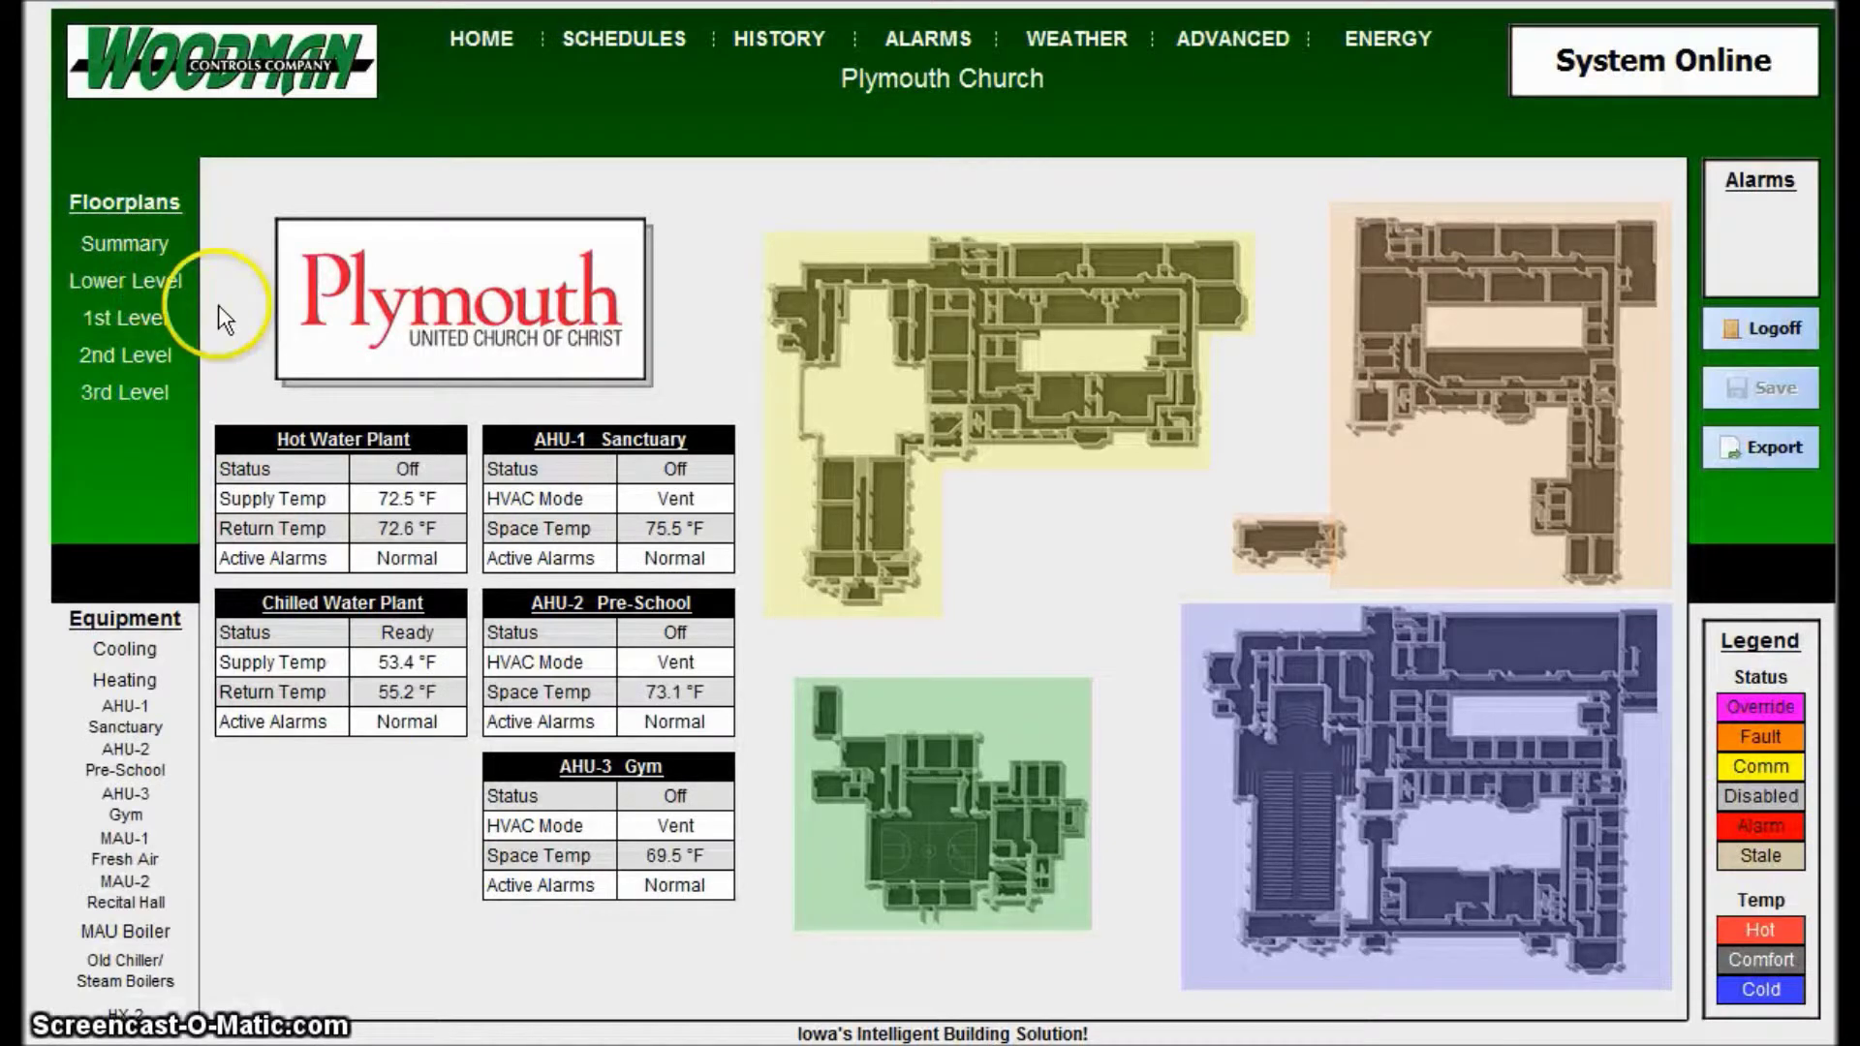
click(886, 412)
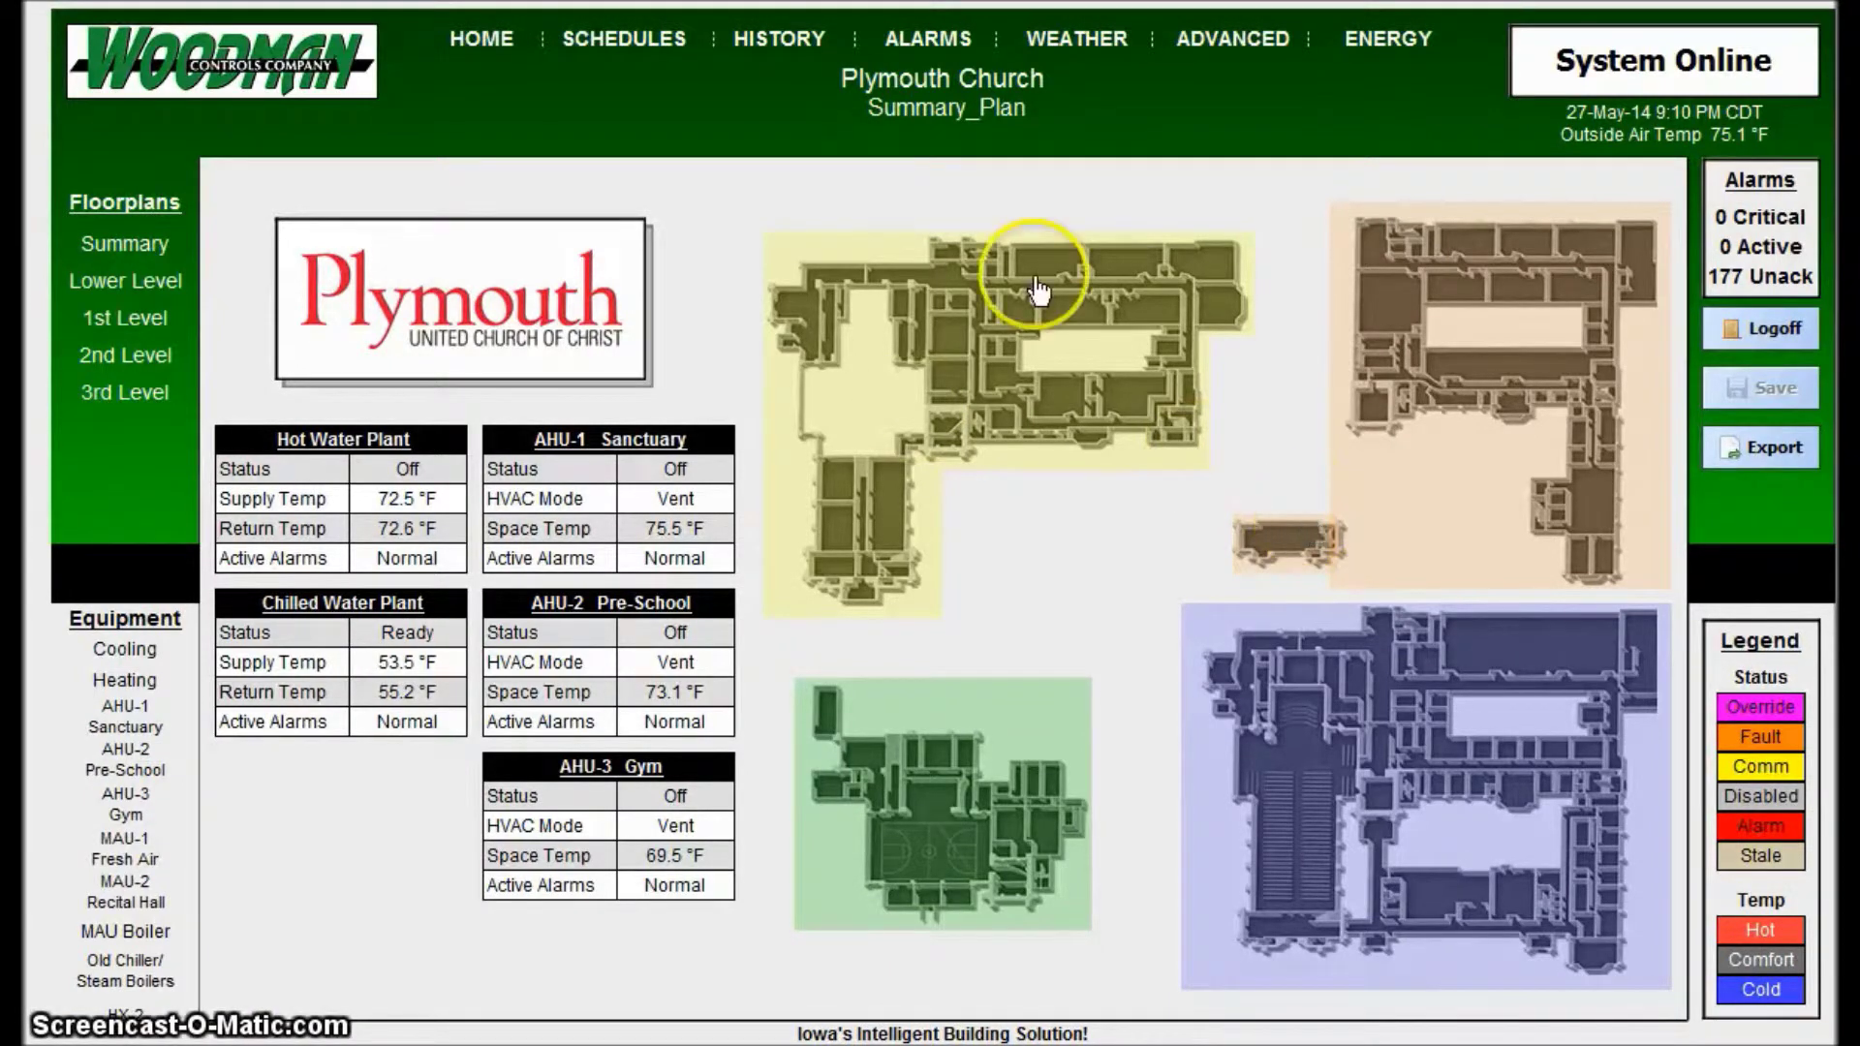
click(783, 38)
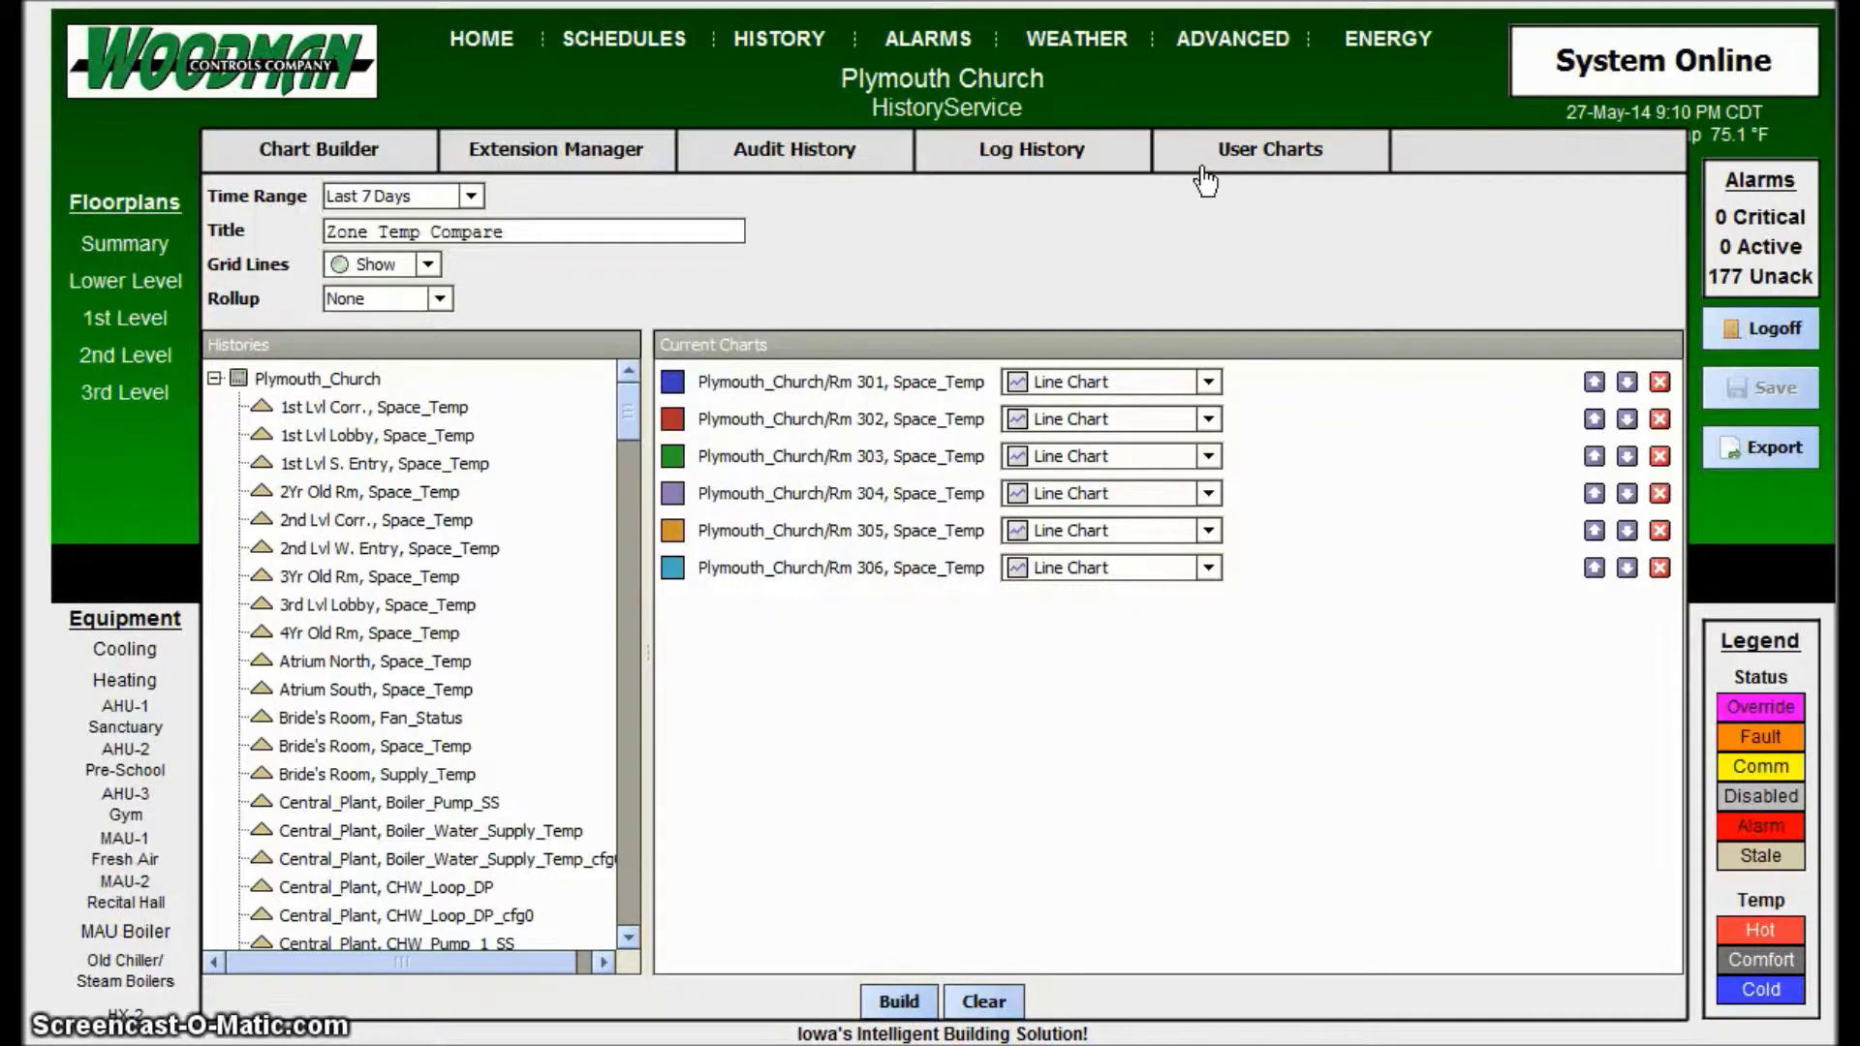
List the saved User Charts and reopen Zone_Temp_Compare.px.
click(1263, 161)
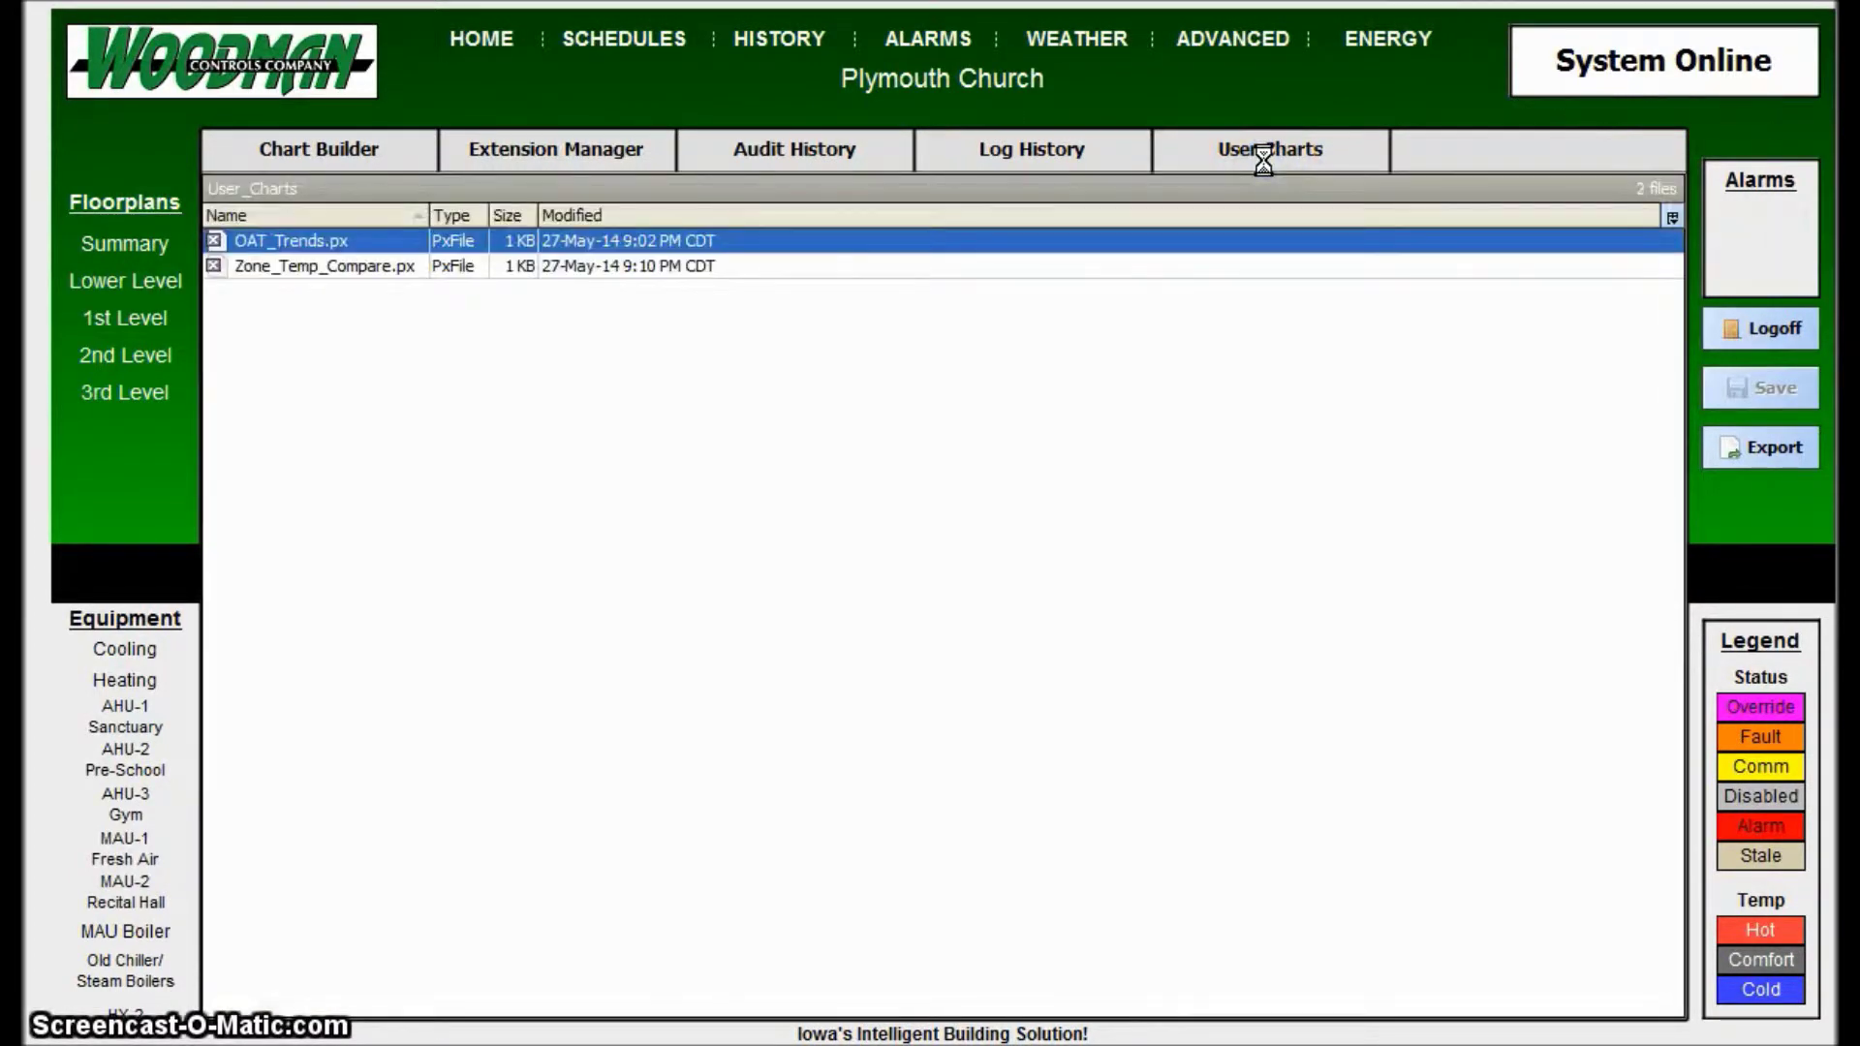
double_click(327, 271)
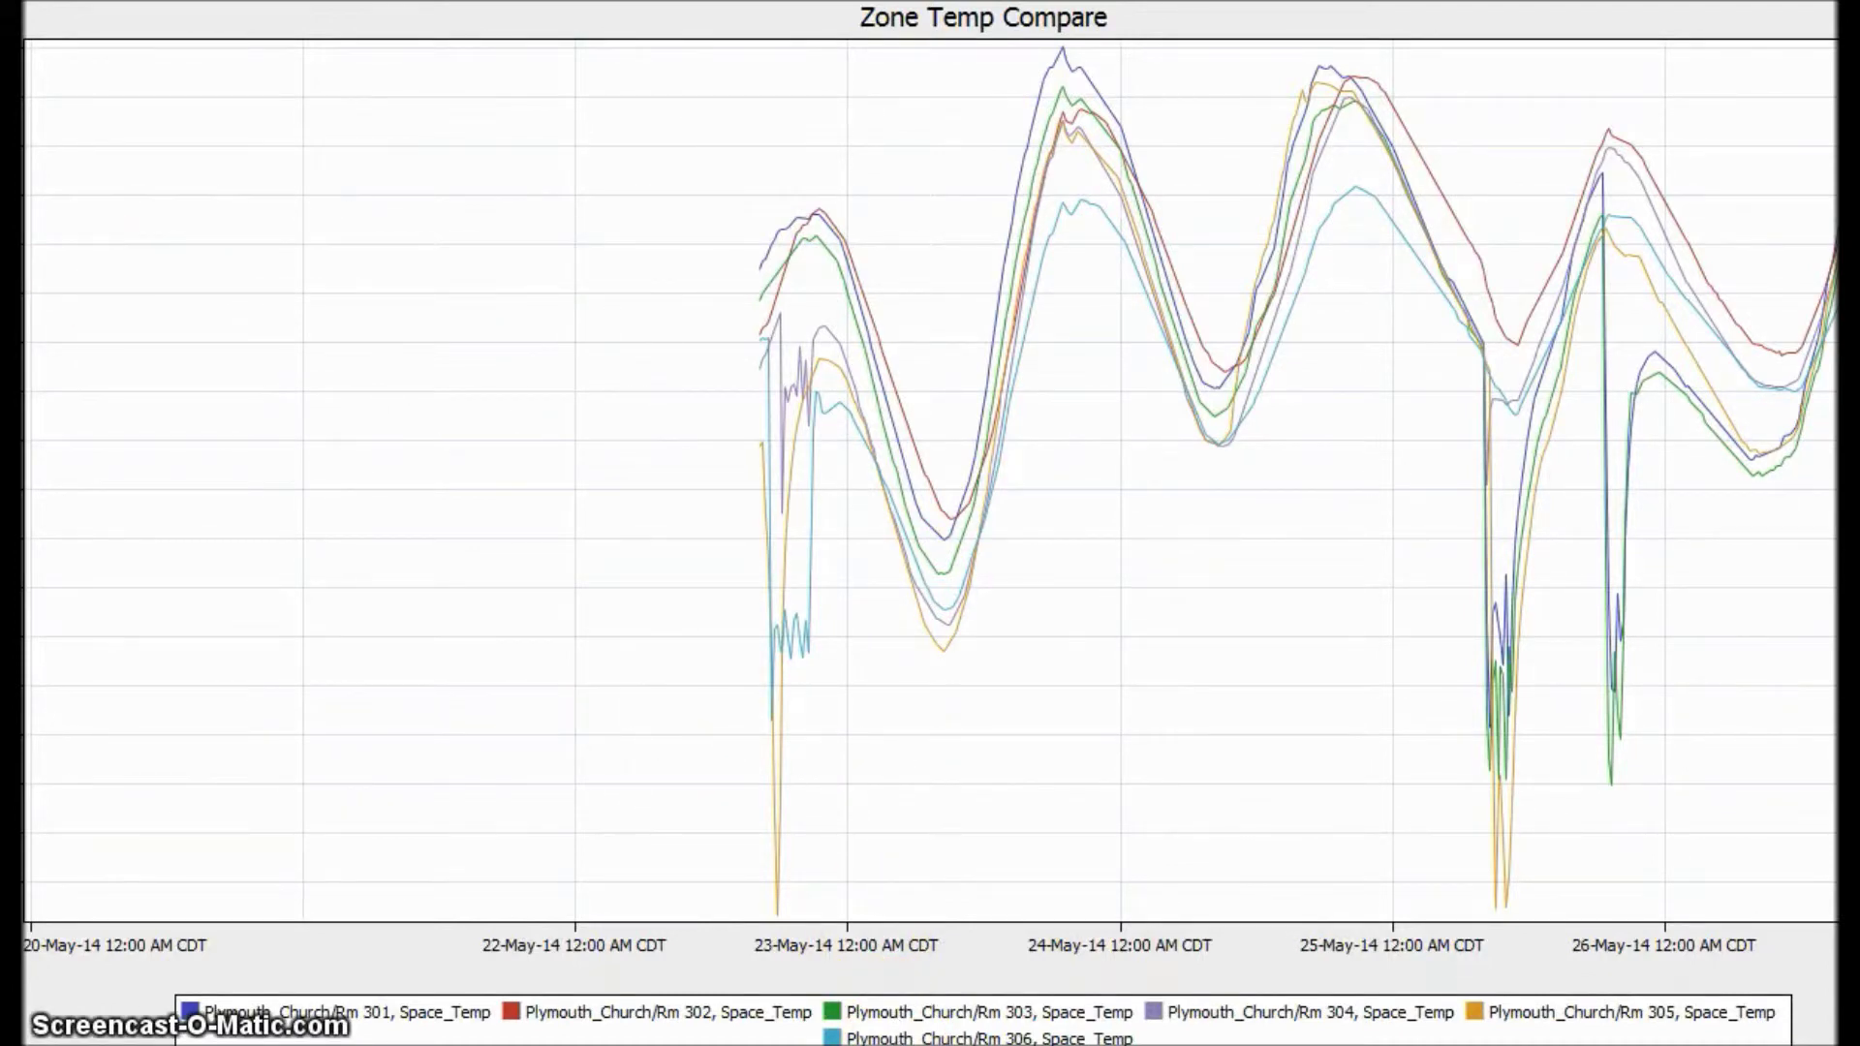
key(alt+Left)
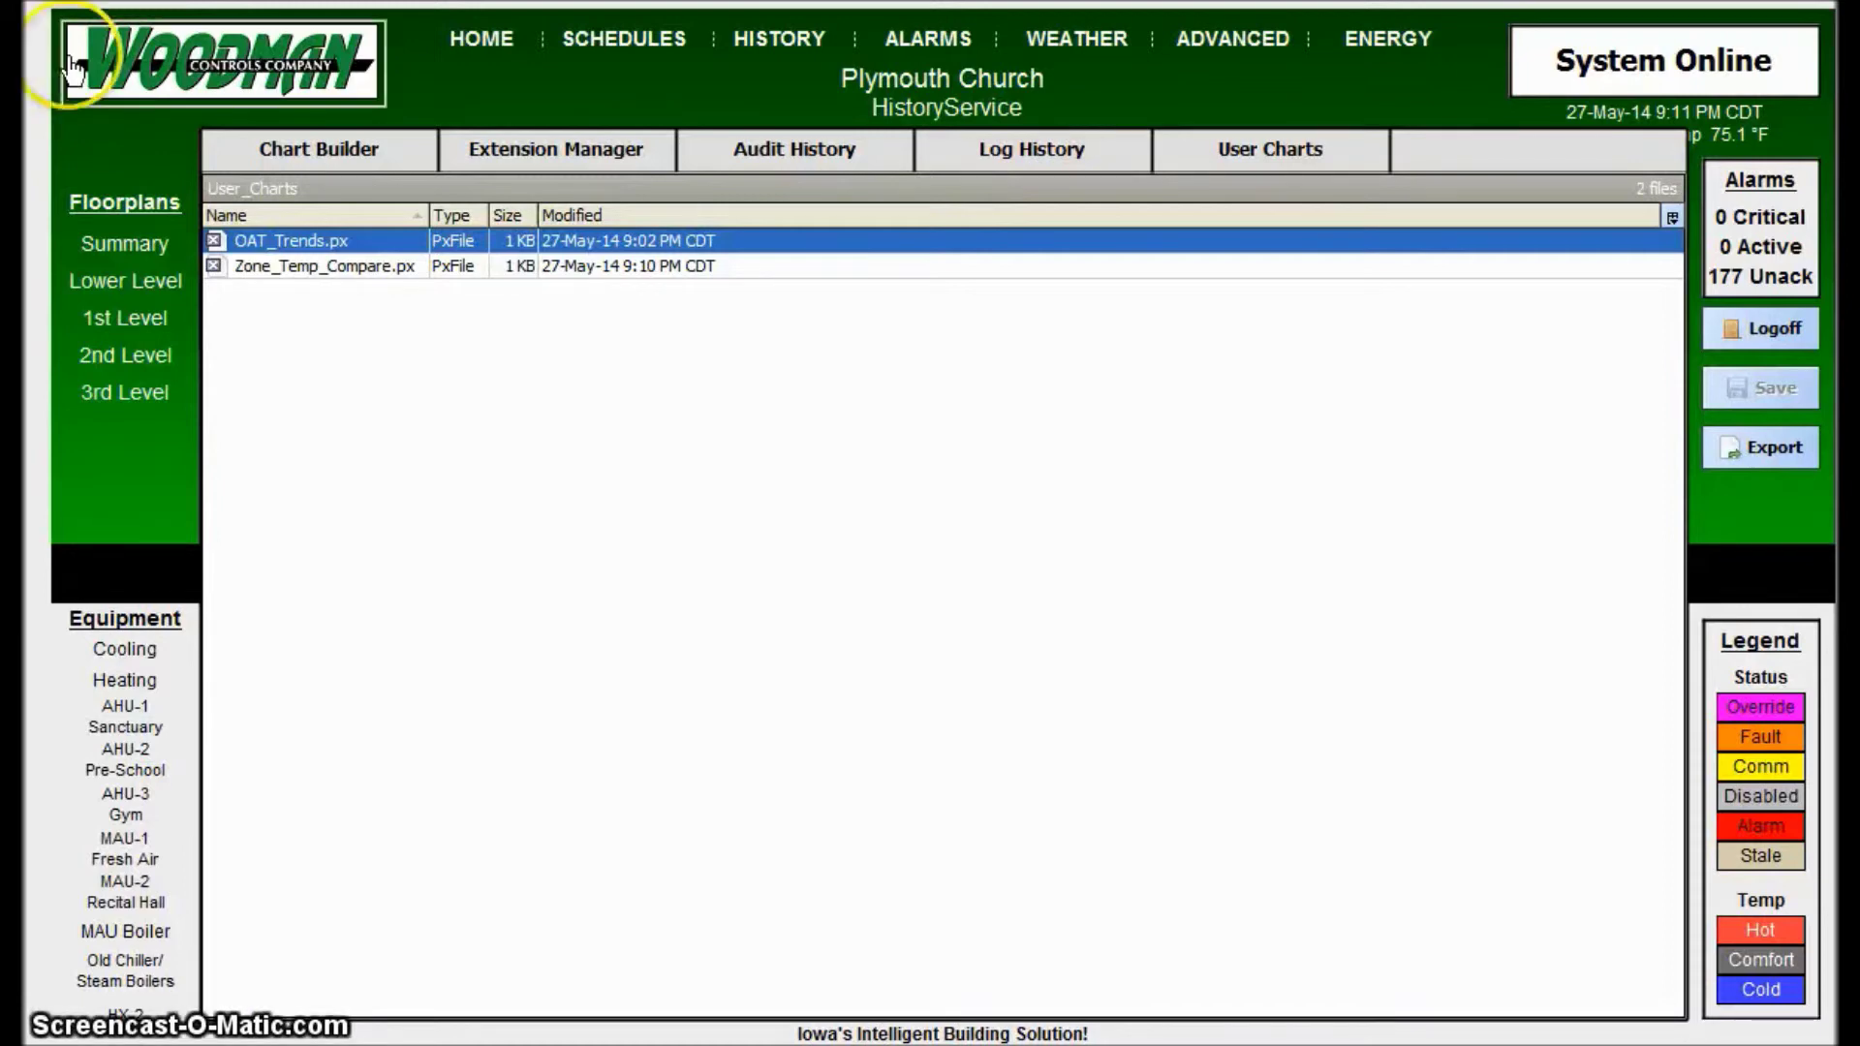
Delete Zone_Temp_Compare.px from User Charts, leaving only OAT_Trends.px.
click(299, 267)
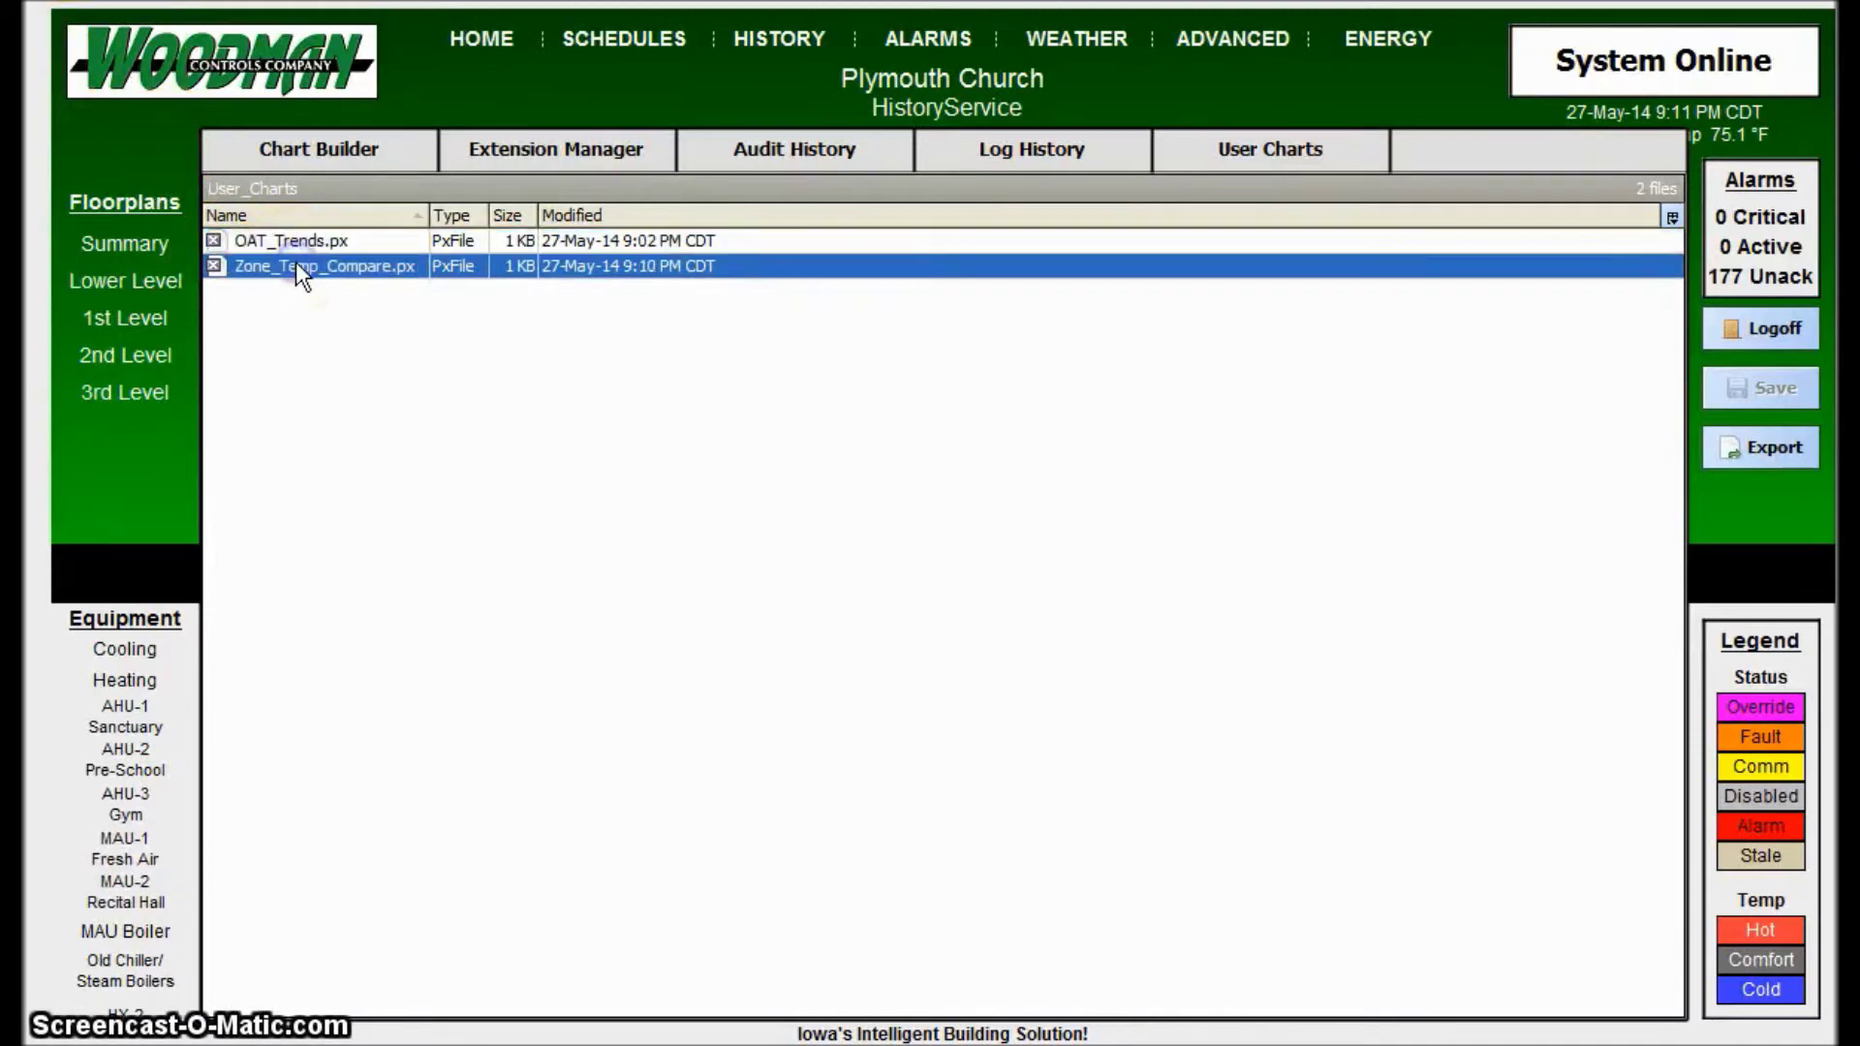
right_click(295, 267)
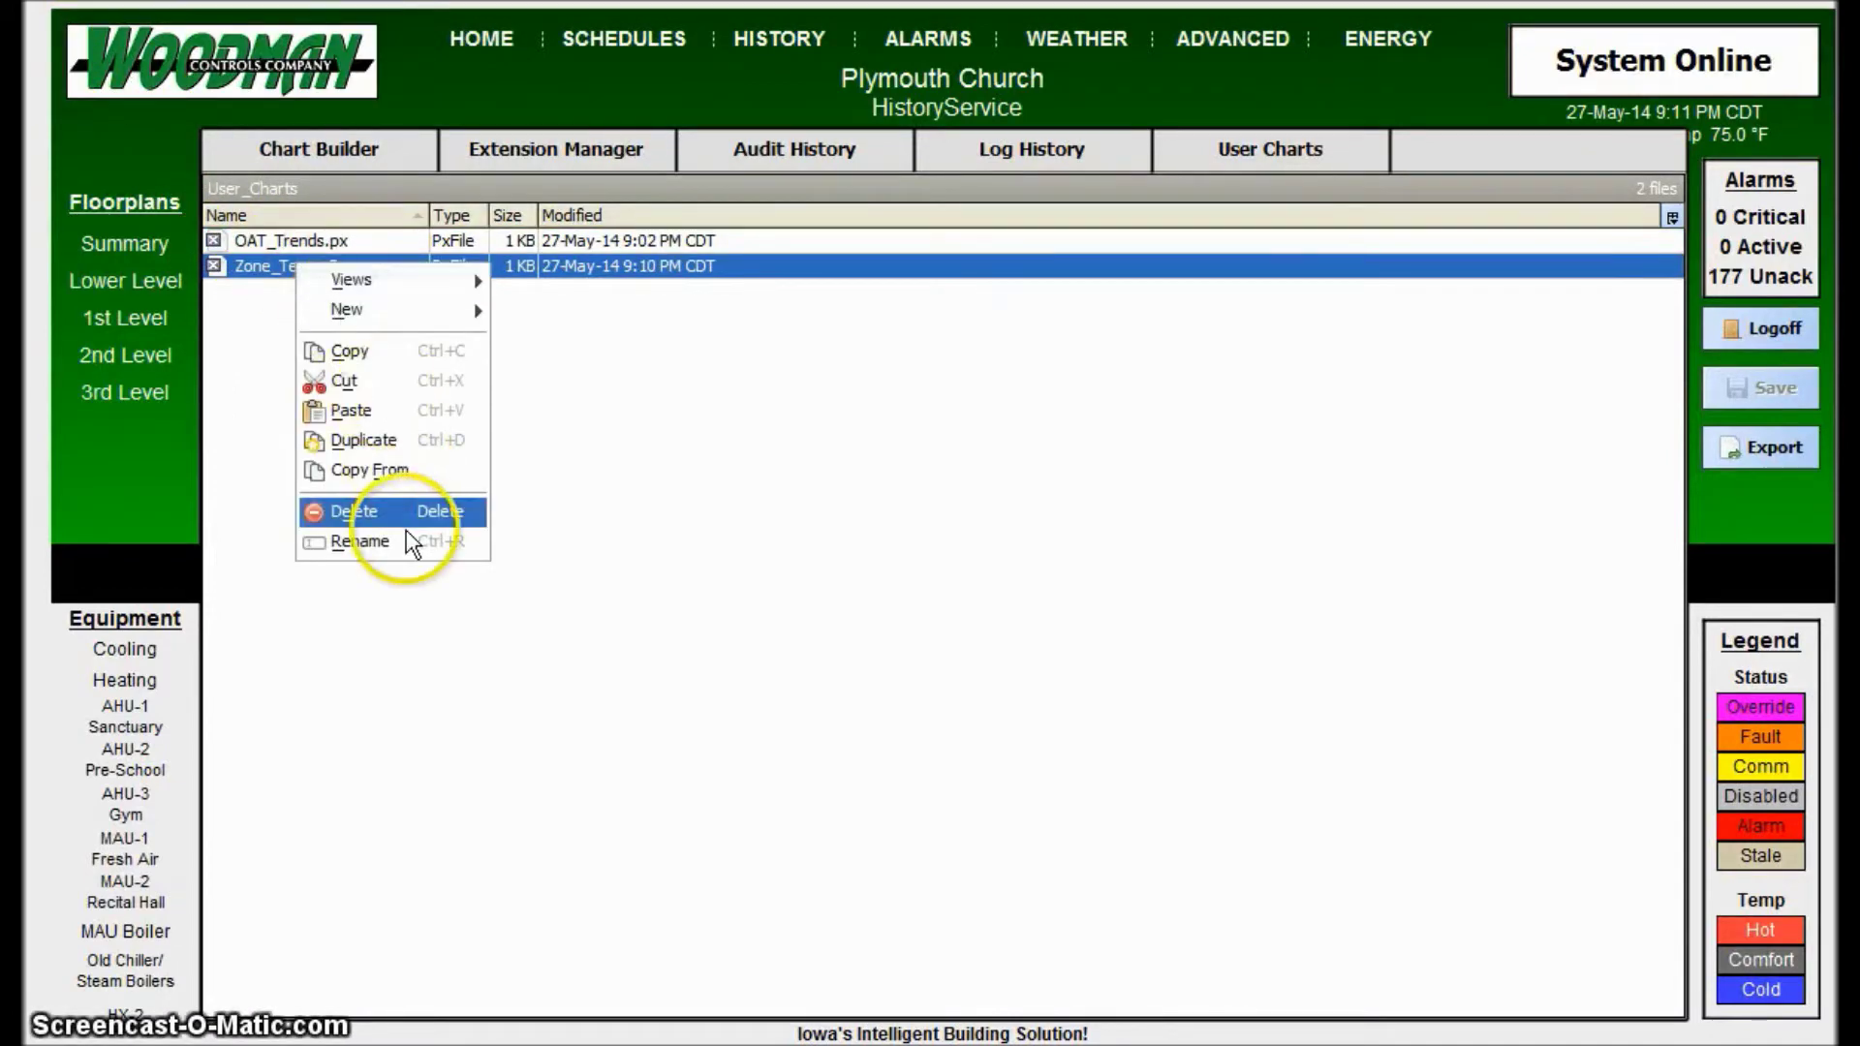
click(426, 510)
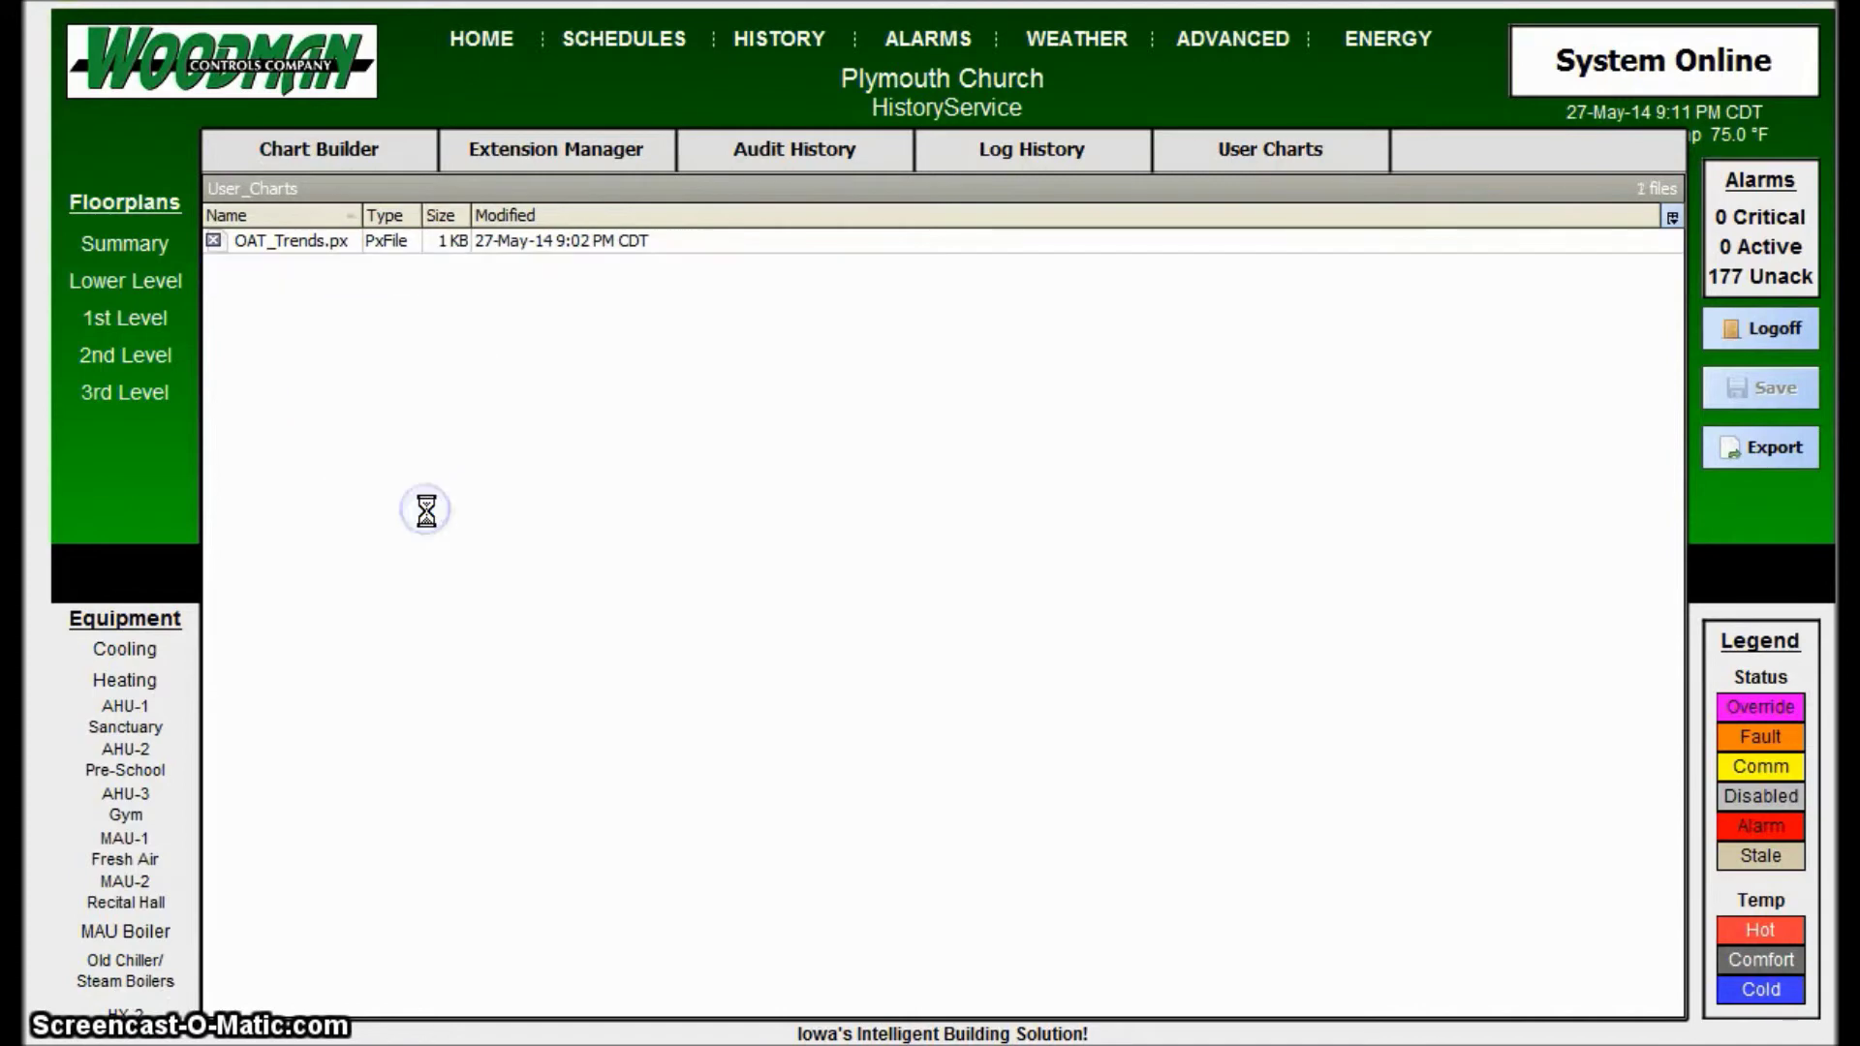
click(468, 407)
click(219, 950)
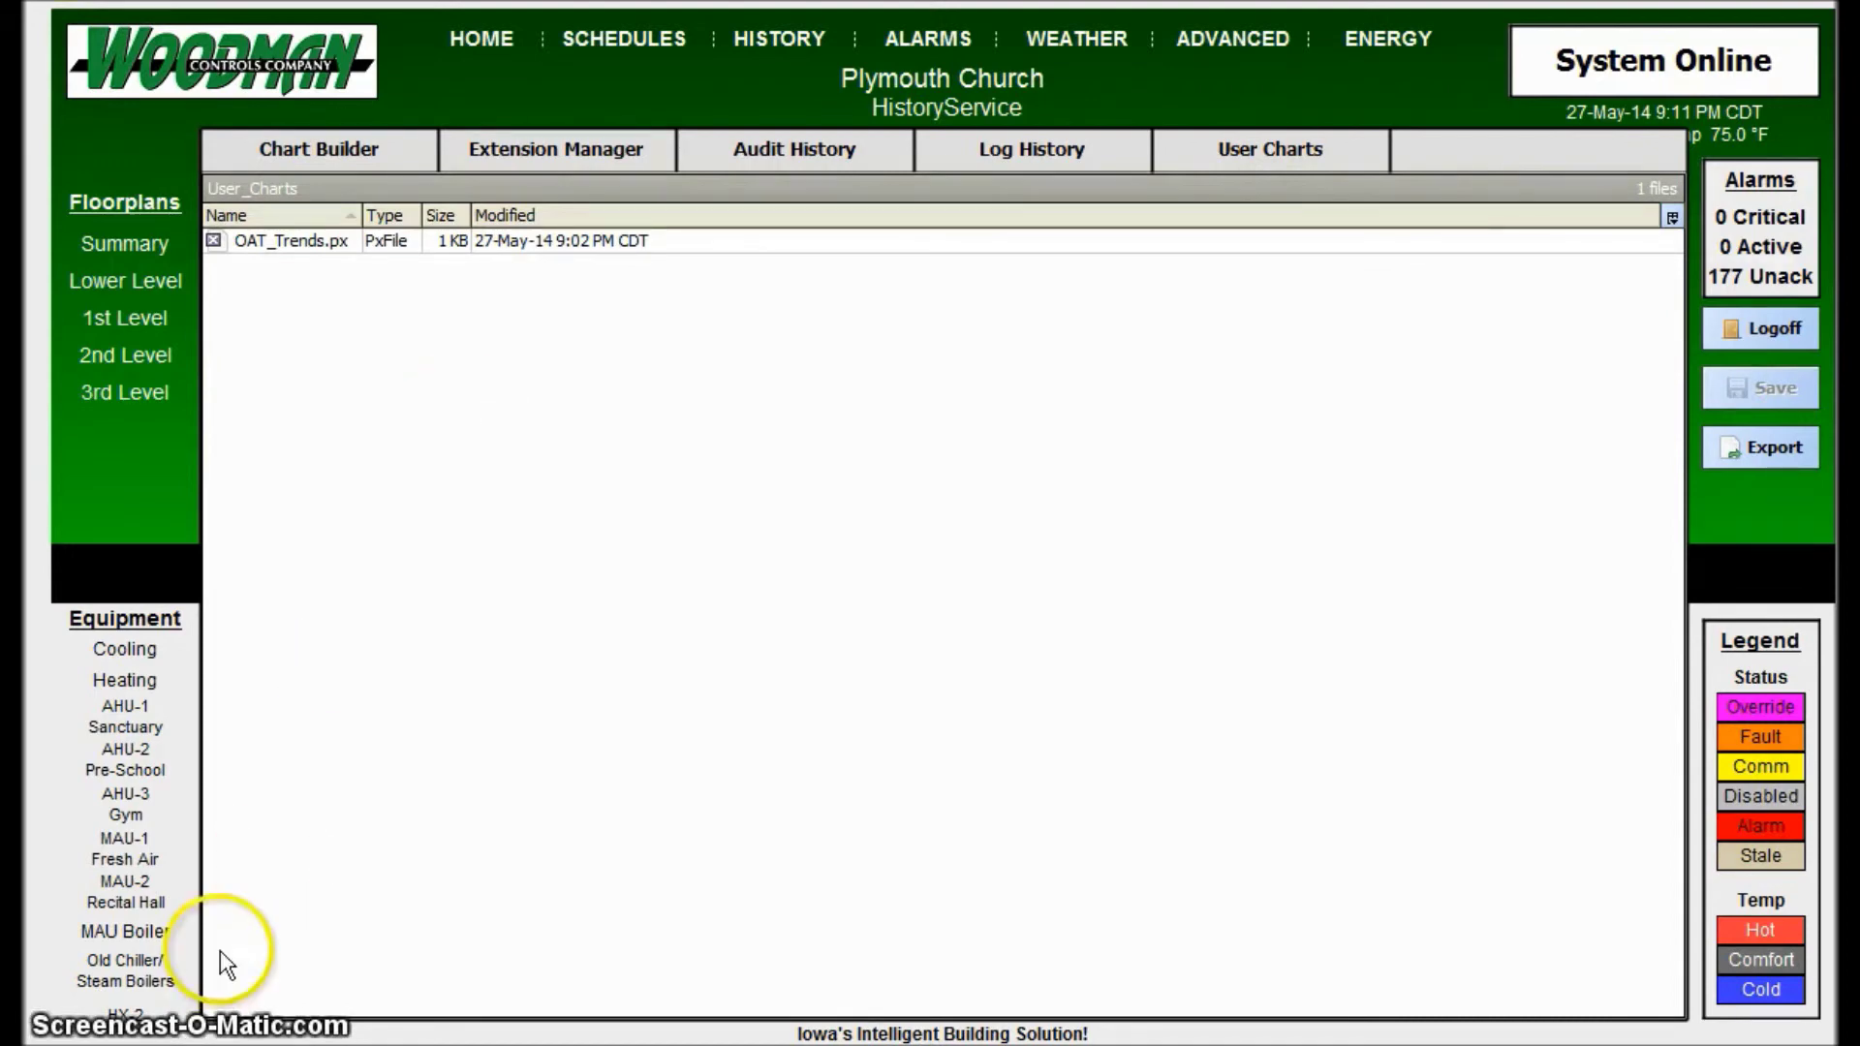